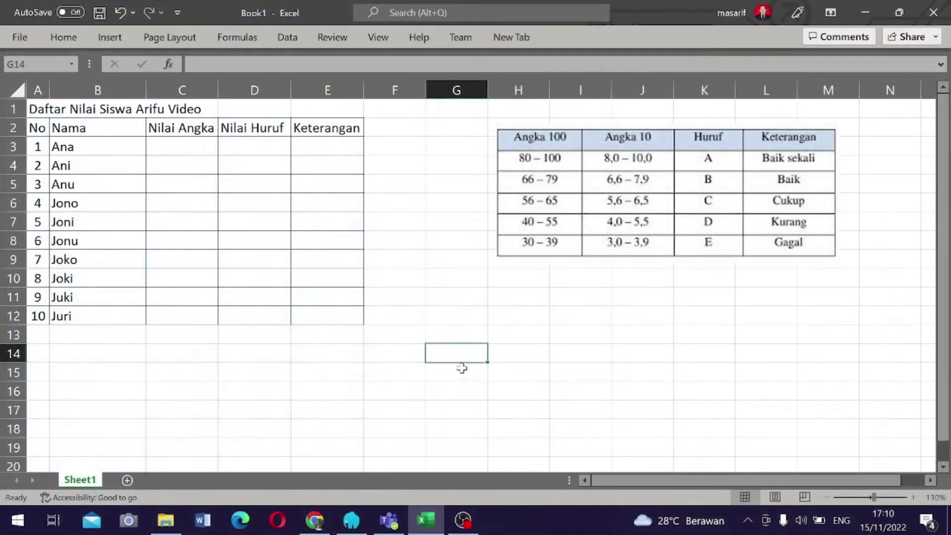
# - Look over the table cells B3, C3 to C12, D3 and D9 before entering scores
pyautogui.click(657, 347)
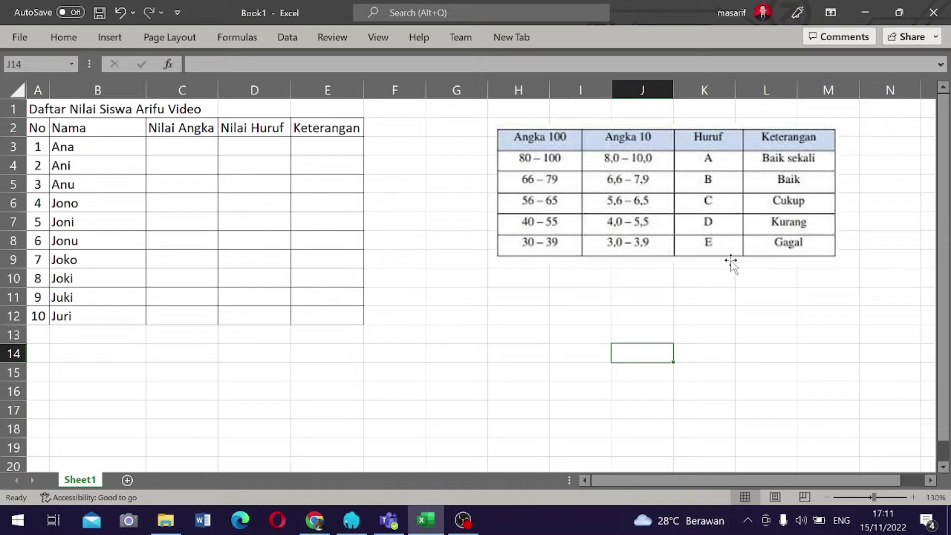
pyautogui.click(449, 350)
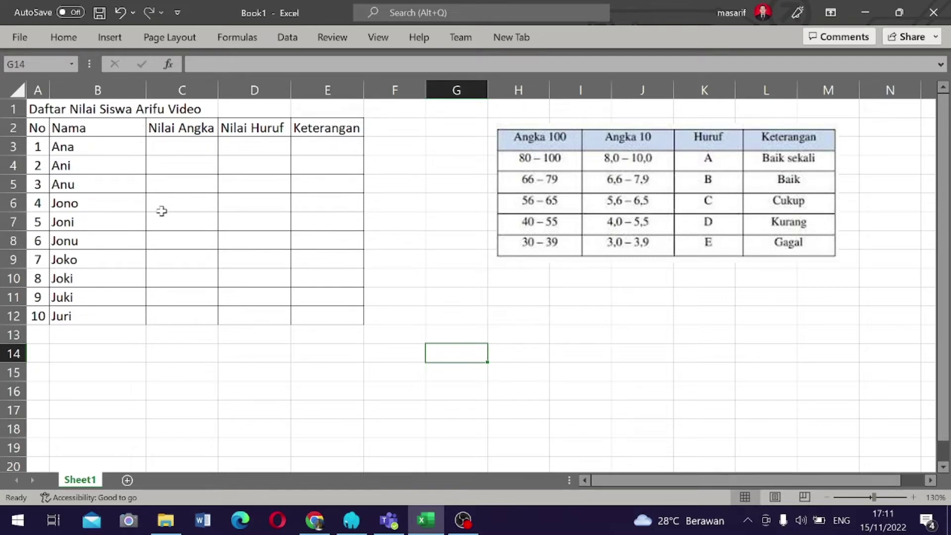
pyautogui.click(94, 151)
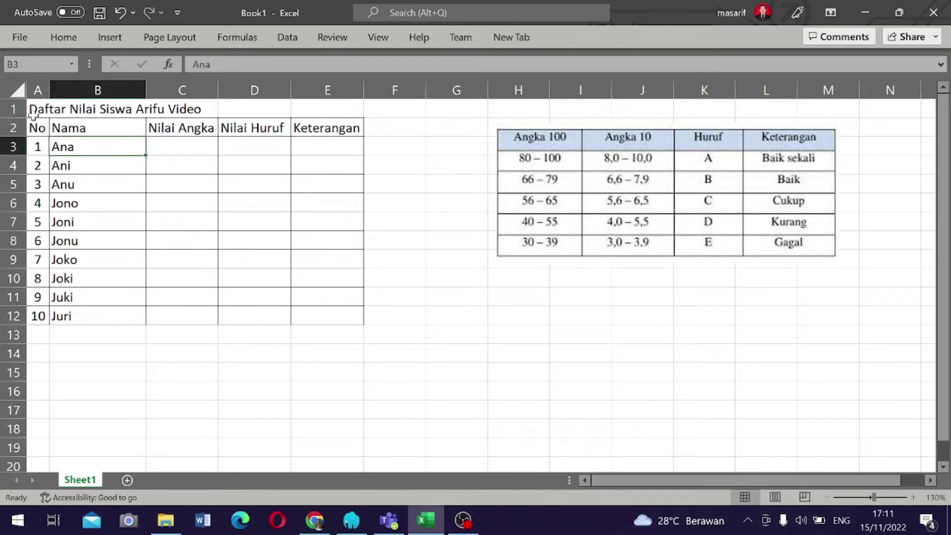
pyautogui.click(243, 259)
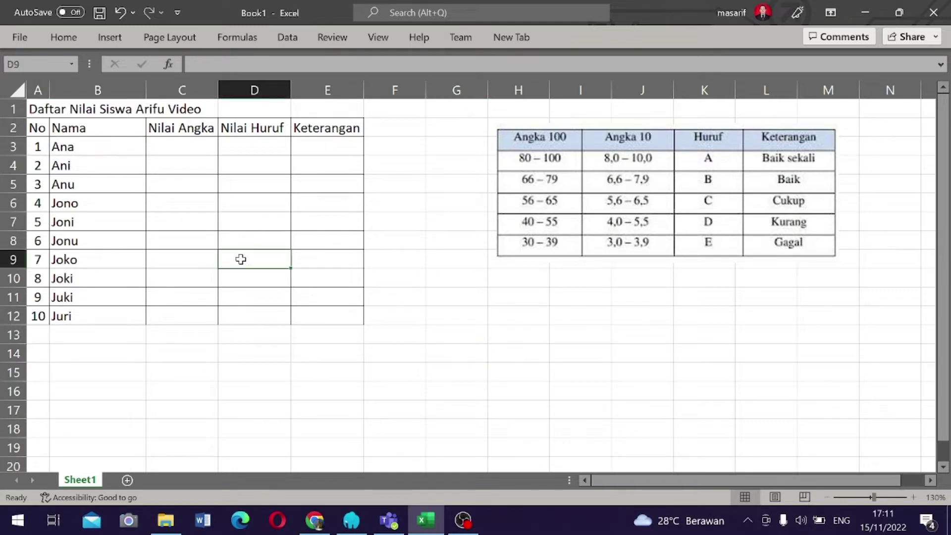
pyautogui.click(201, 150)
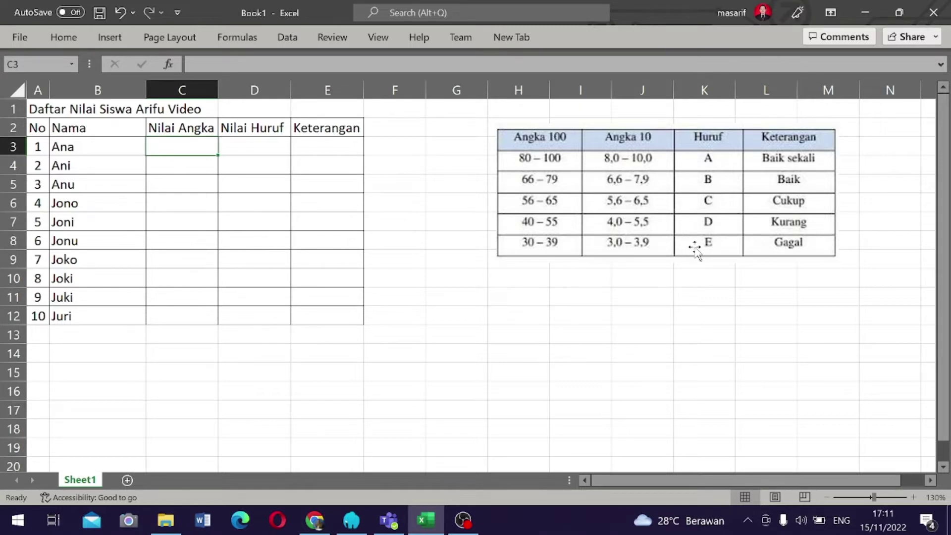
pyautogui.click(179, 164)
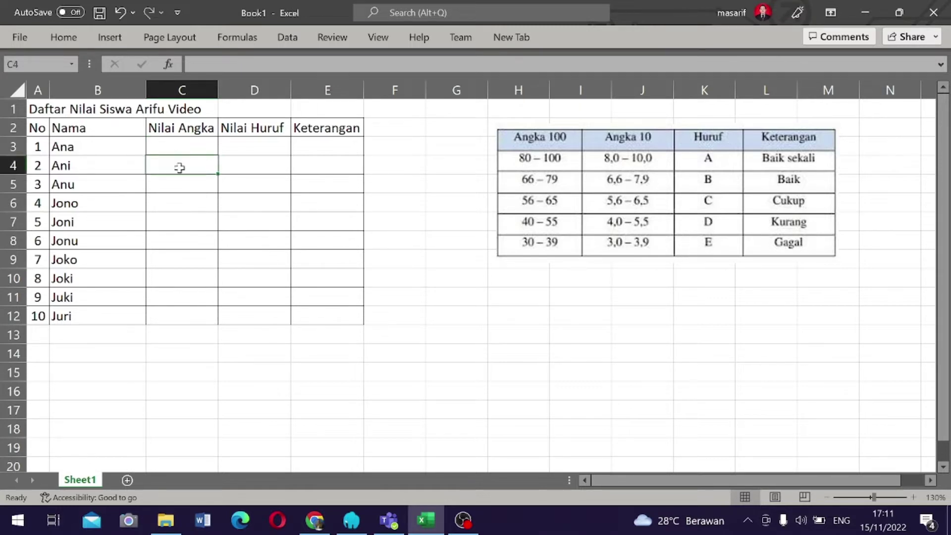
pyautogui.click(193, 228)
pyautogui.click(183, 318)
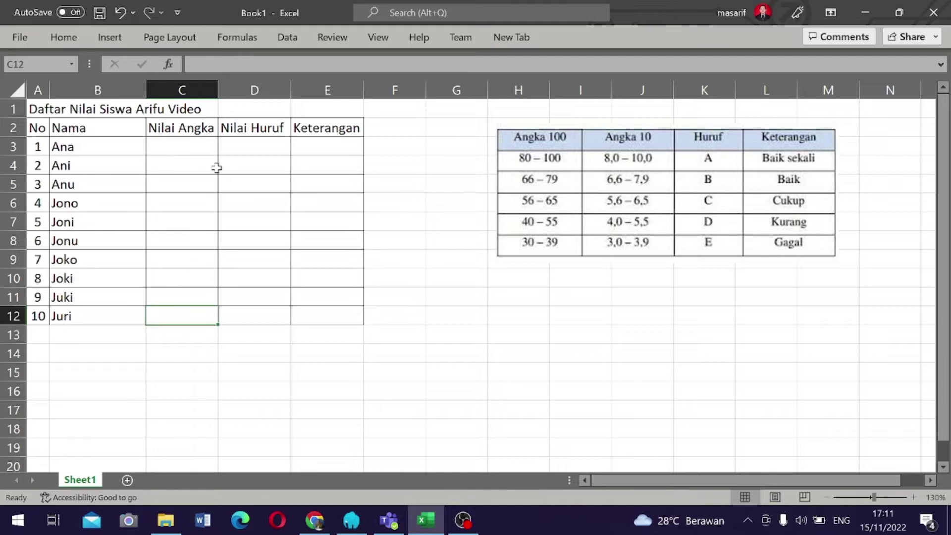
pyautogui.click(274, 150)
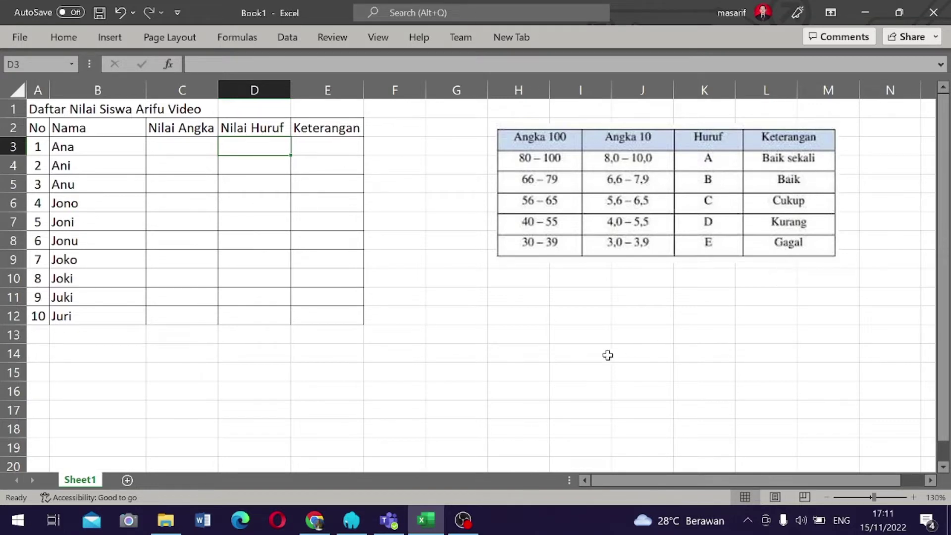
# - Enter =RANDBETWEEN(10;100) in C3 and fill it down to C12
pyautogui.click(170, 147)
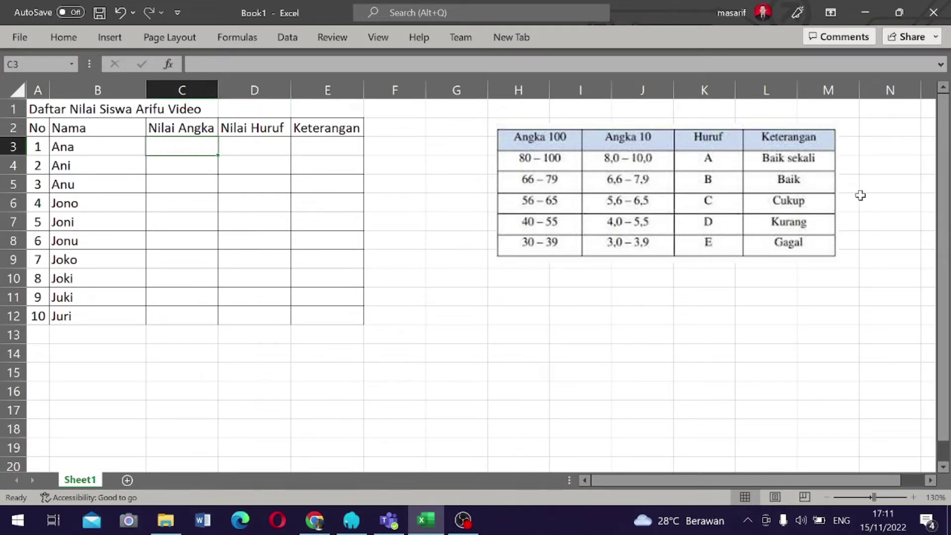
pyautogui.write('=')
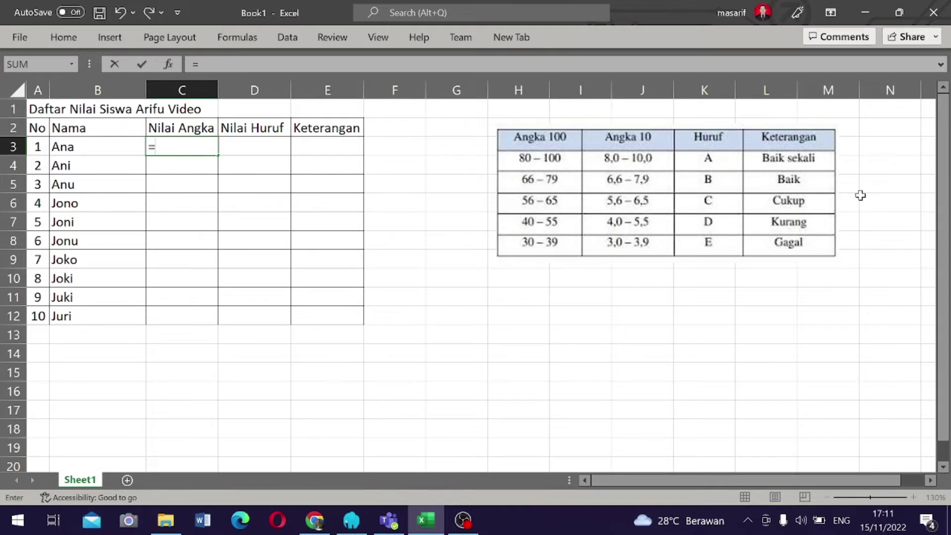
pyautogui.write('rand')
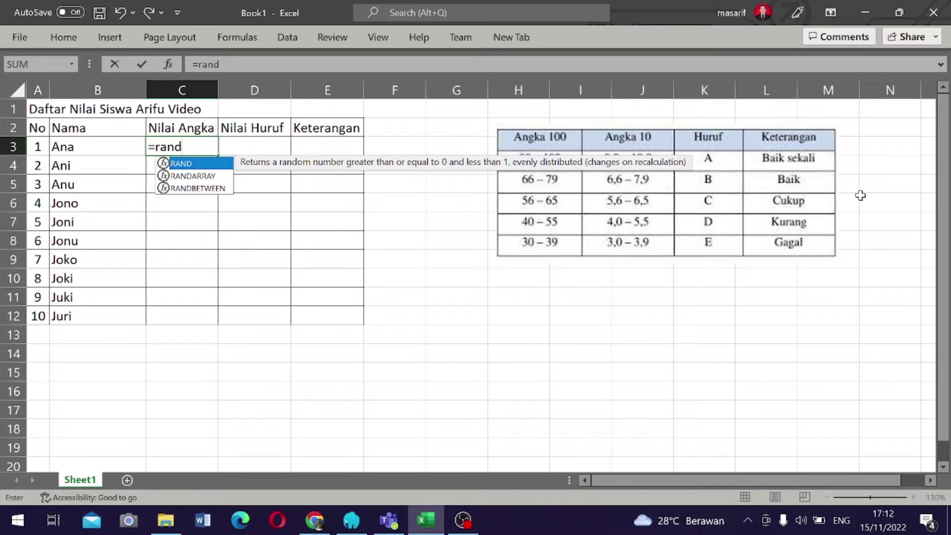
pyautogui.doubleClick(208, 188)
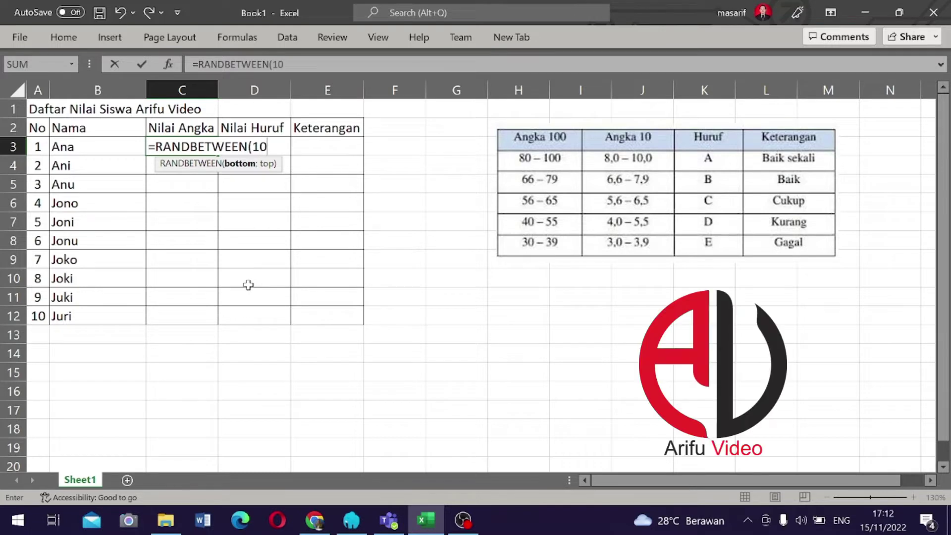
pyautogui.write(';100')
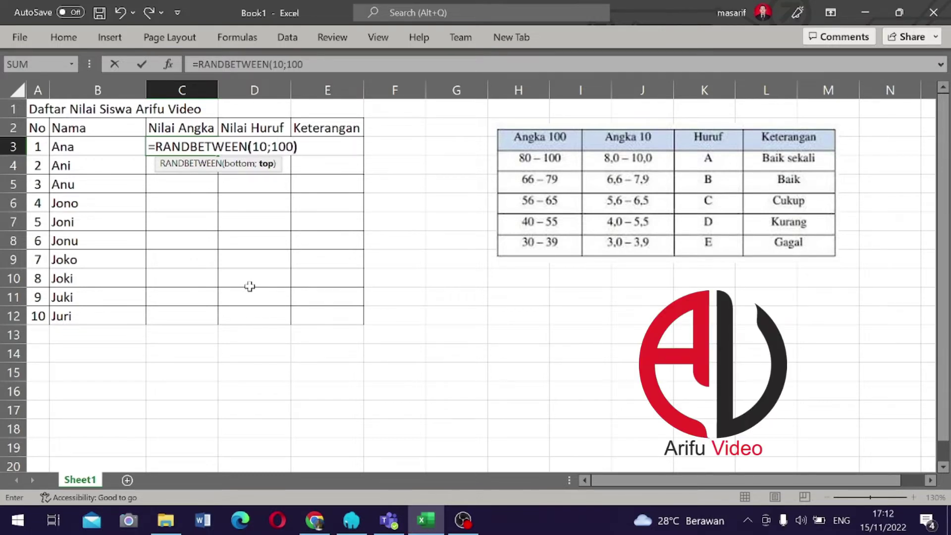
pyautogui.press('Return')
pyautogui.click(200, 147)
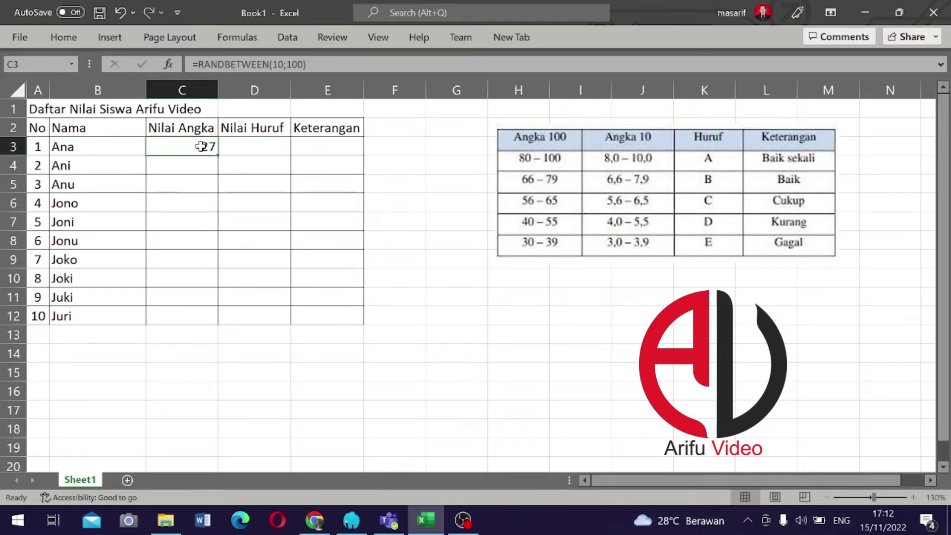
pyautogui.doubleClick(217, 155)
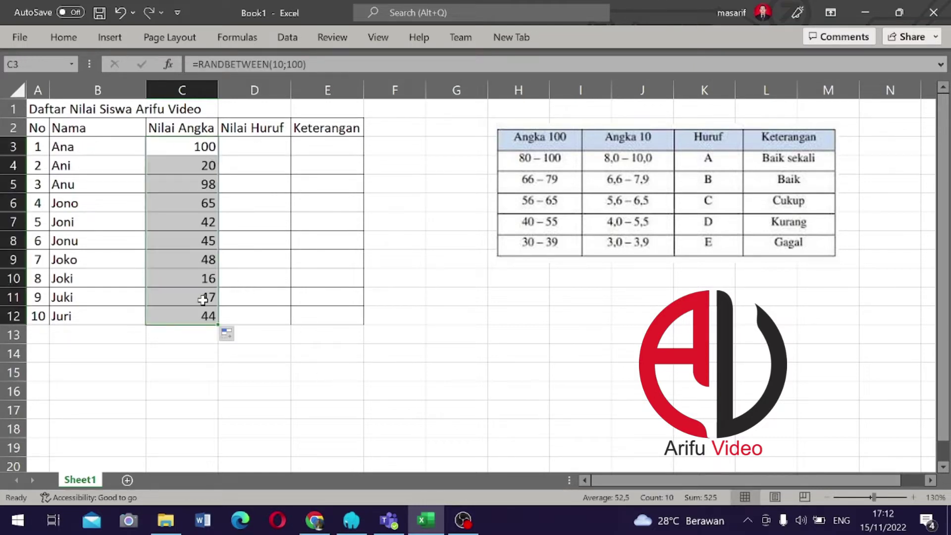
# - Recalculate the random scores and select the ten scores C3:C12
pyautogui.click(206, 259)
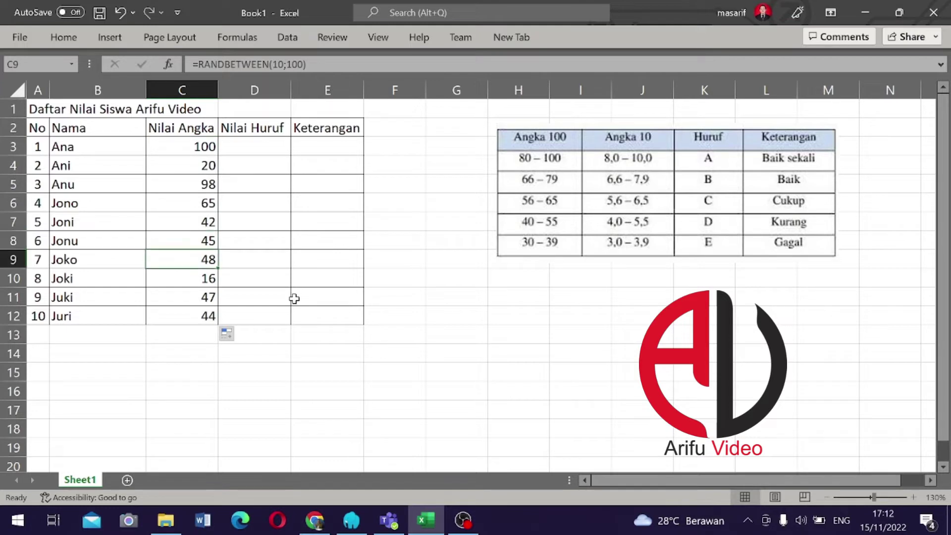
pyautogui.click(276, 366)
pyautogui.doubleClick(206, 240)
pyautogui.press('Return')
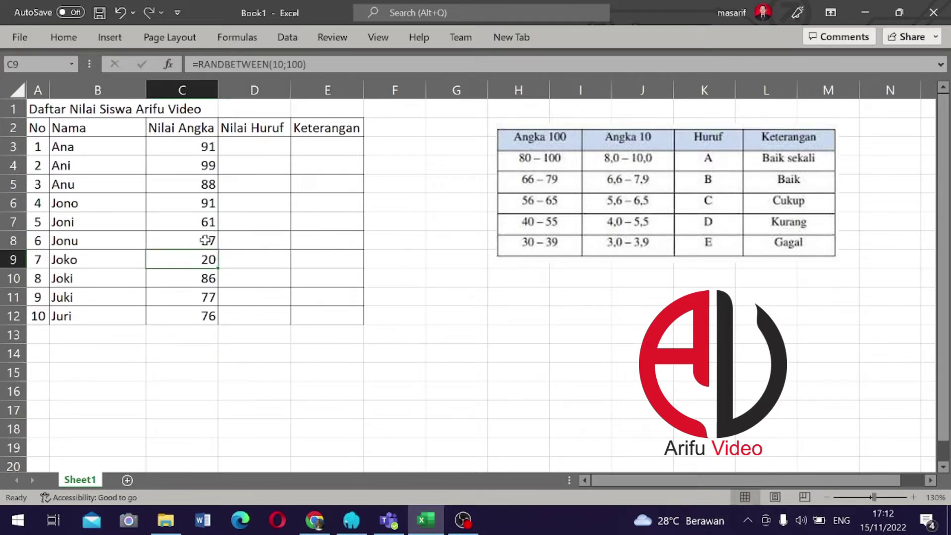
pyautogui.moveTo(195, 146); pyautogui.dragTo(195, 316)
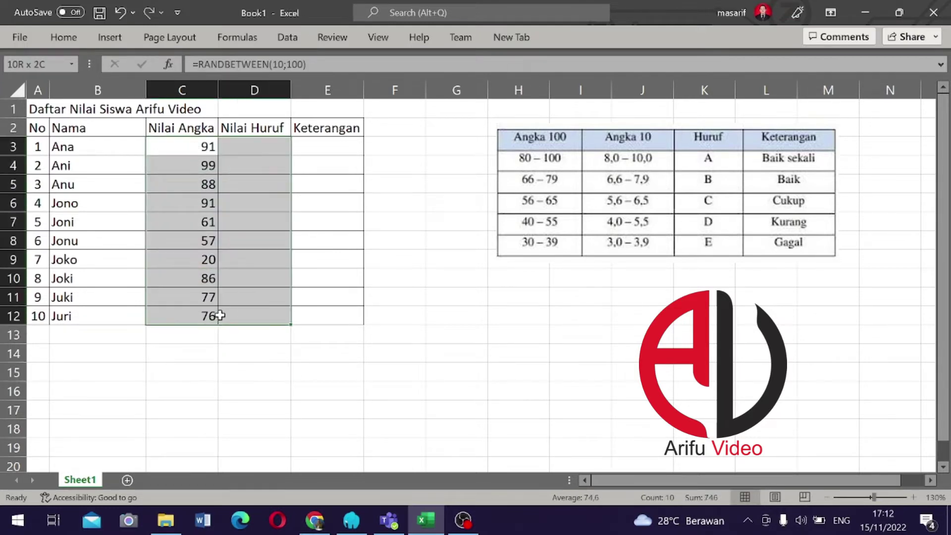
# - Paste the copied scores back into C3:C12 as fixed values and centre them
pyautogui.hotkey('ctrl', 'c')
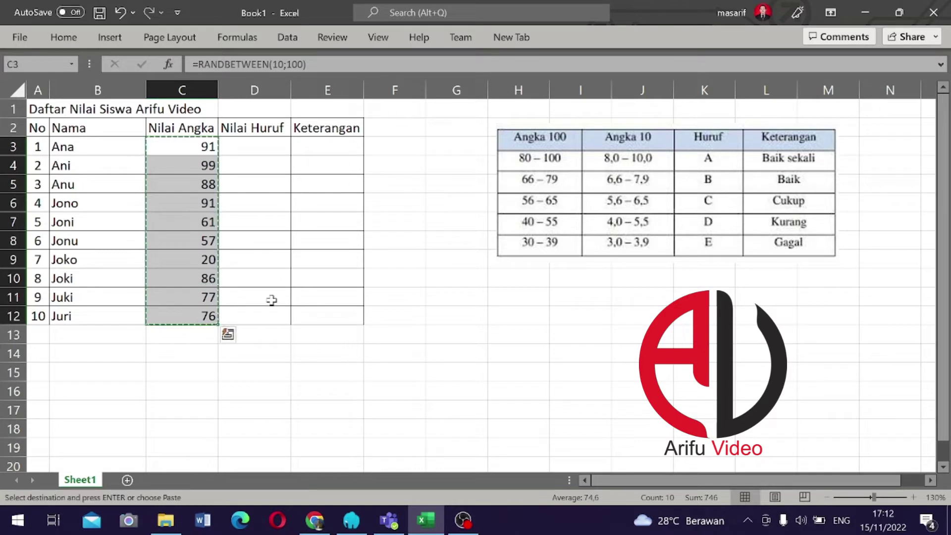
pyautogui.rightClick(177, 191)
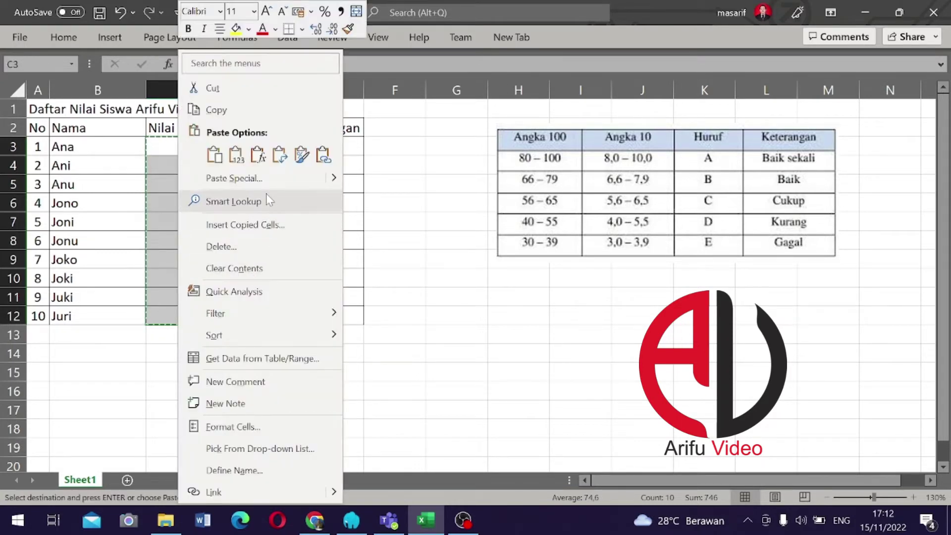
pyautogui.click(236, 155)
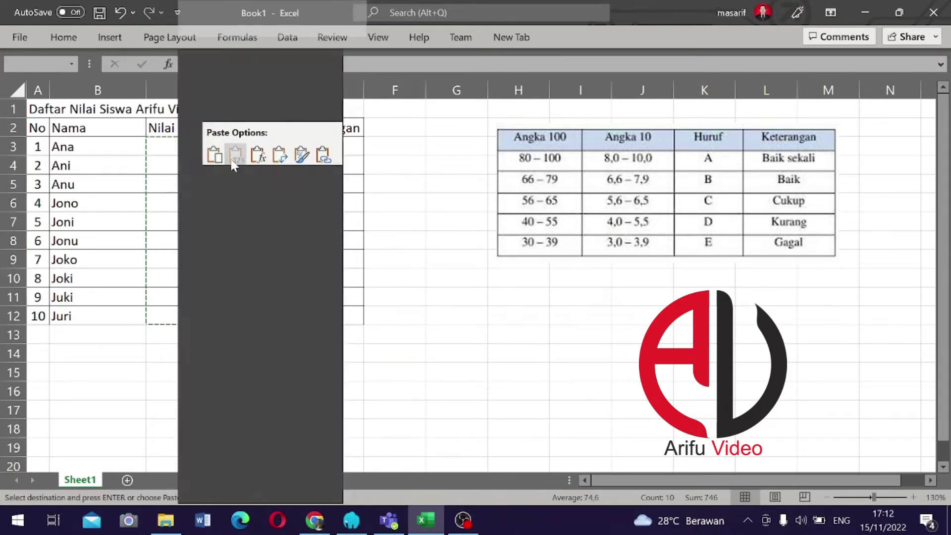
pyautogui.click(57, 36)
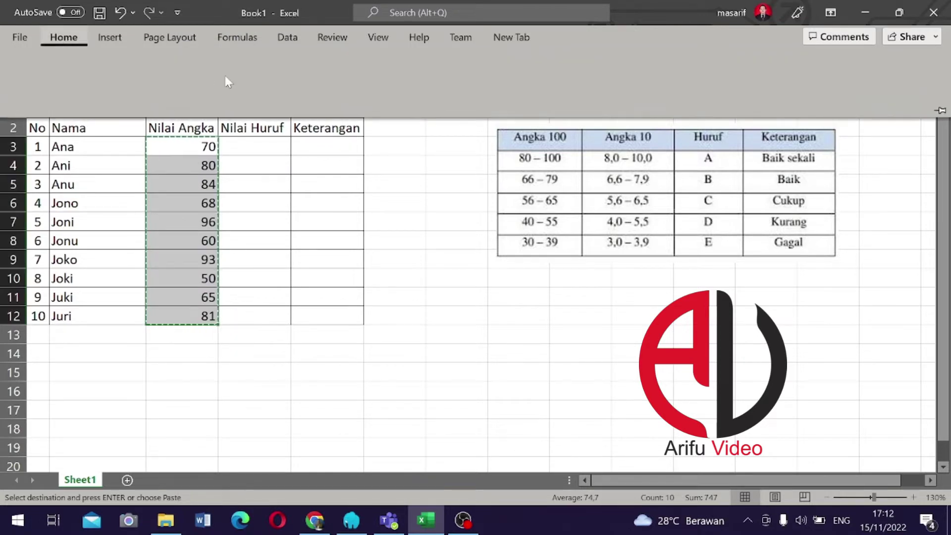
pyautogui.click(264, 89)
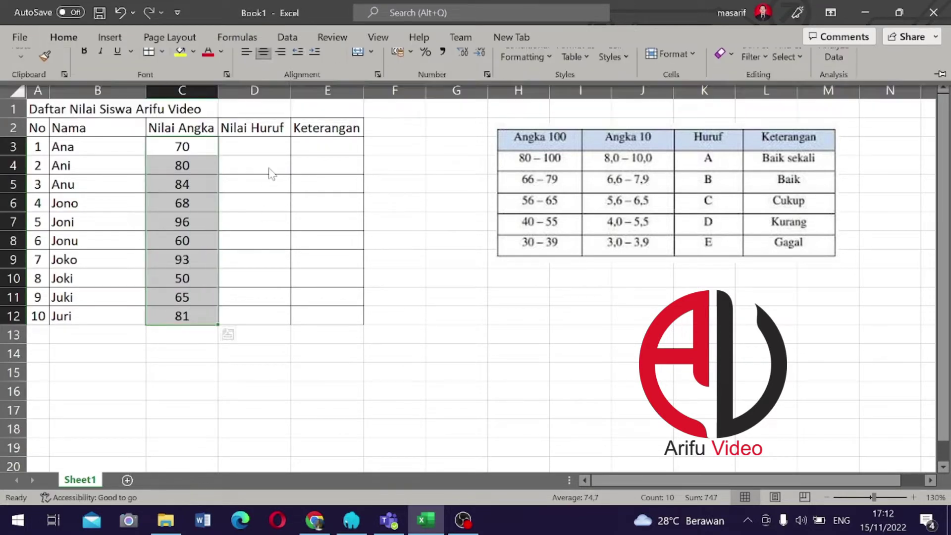
# - Centre-align the empty Nilai Huruf and Keterangan cells D3:E12
pyautogui.click(250, 148)
pyautogui.moveTo(252, 147); pyautogui.dragTo(349, 317)
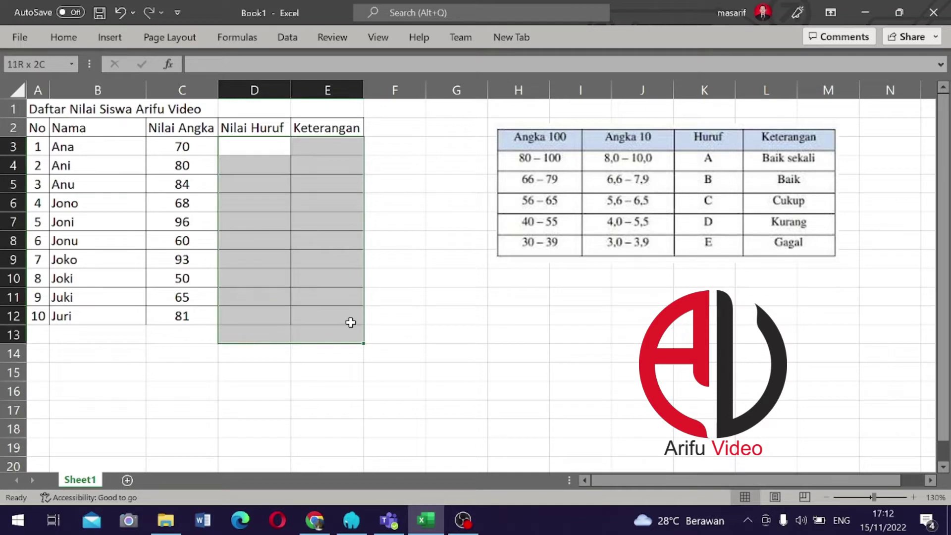
pyautogui.click(69, 37)
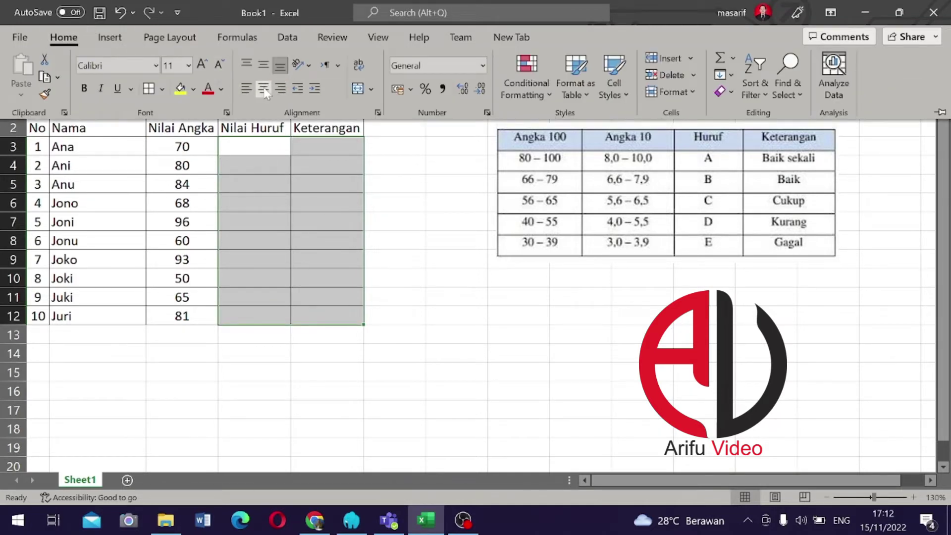
pyautogui.click(391, 290)
pyautogui.click(261, 149)
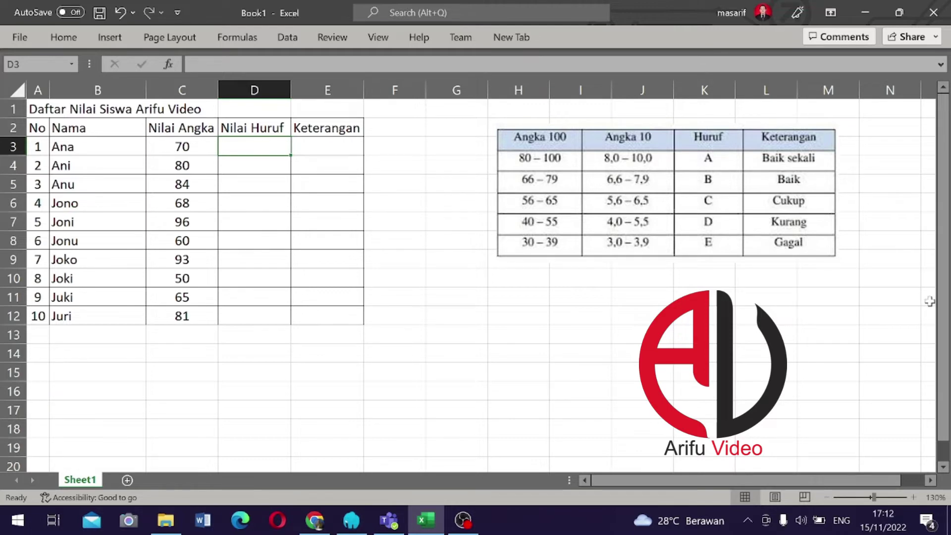
# - Start D3's formula as =IF(C3>80;"A";
pyautogui.write('=')
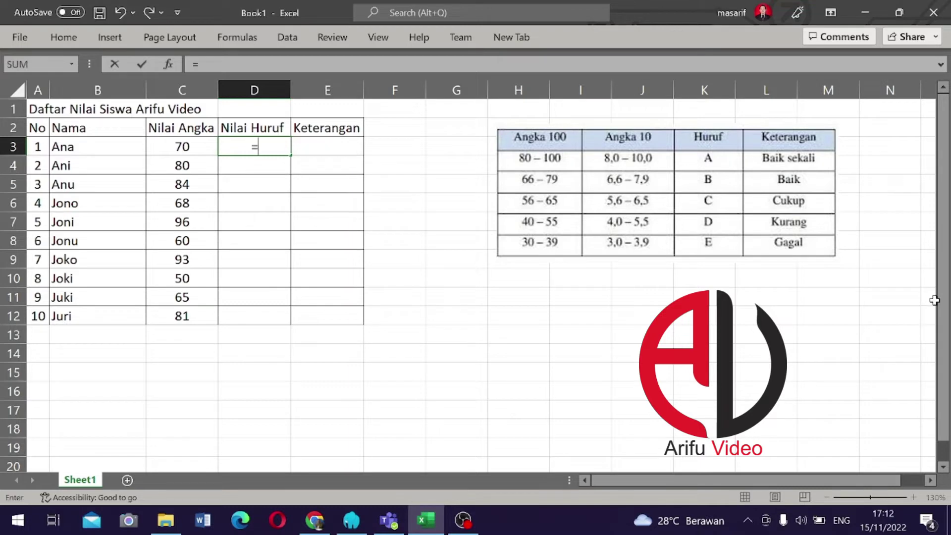
pyautogui.write('if')
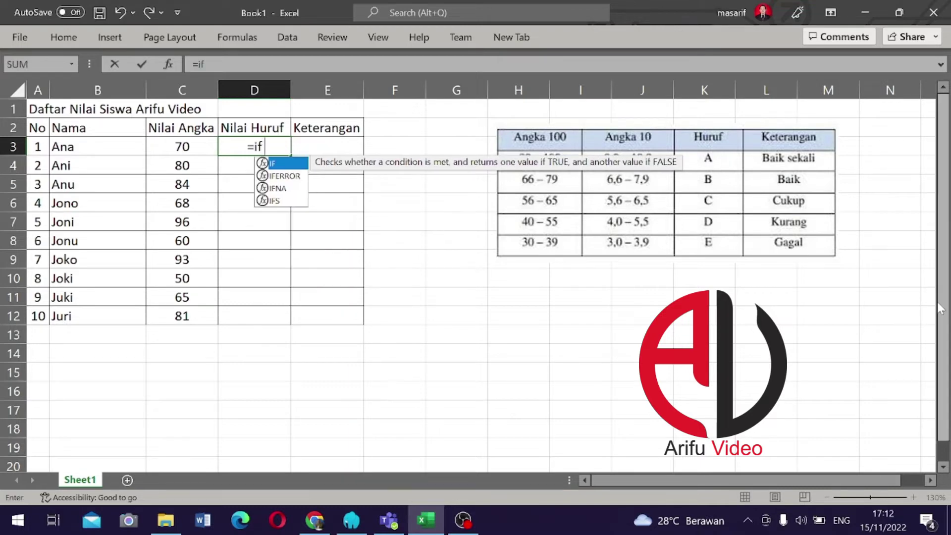
pyautogui.write('(')
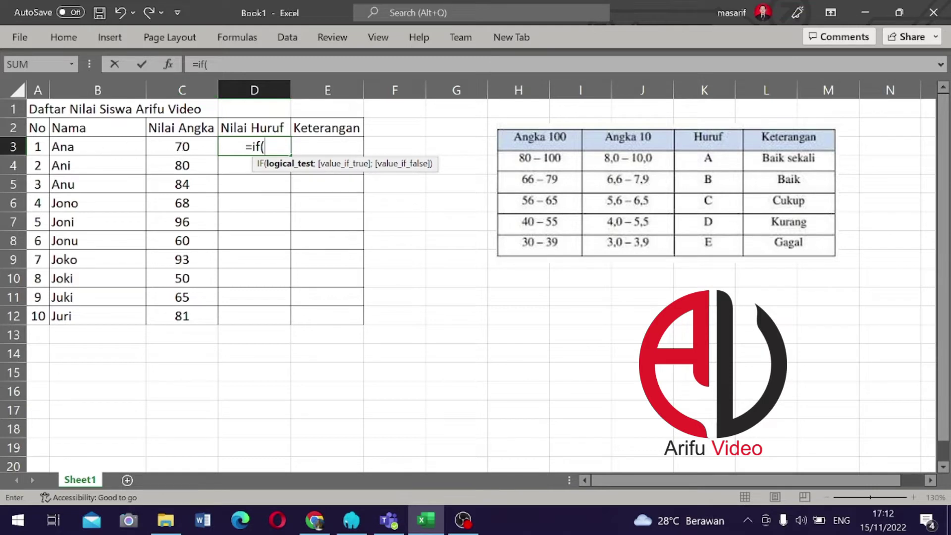
pyautogui.click(190, 147)
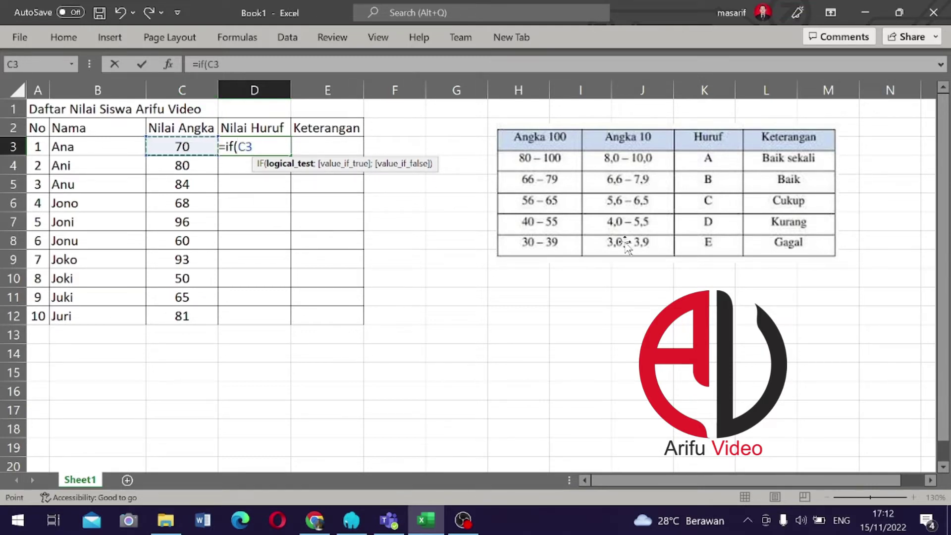
pyautogui.write('>')
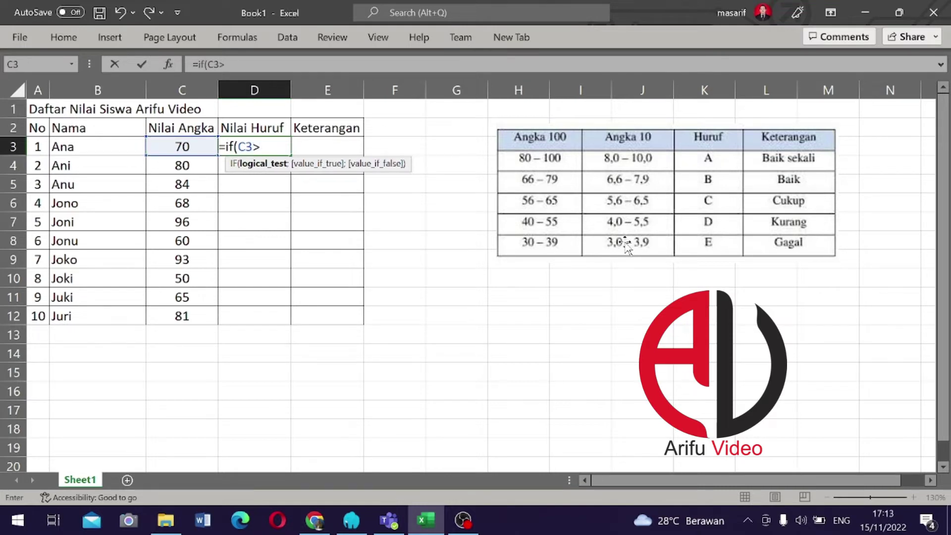
pyautogui.write('80')
pyautogui.write(';"')
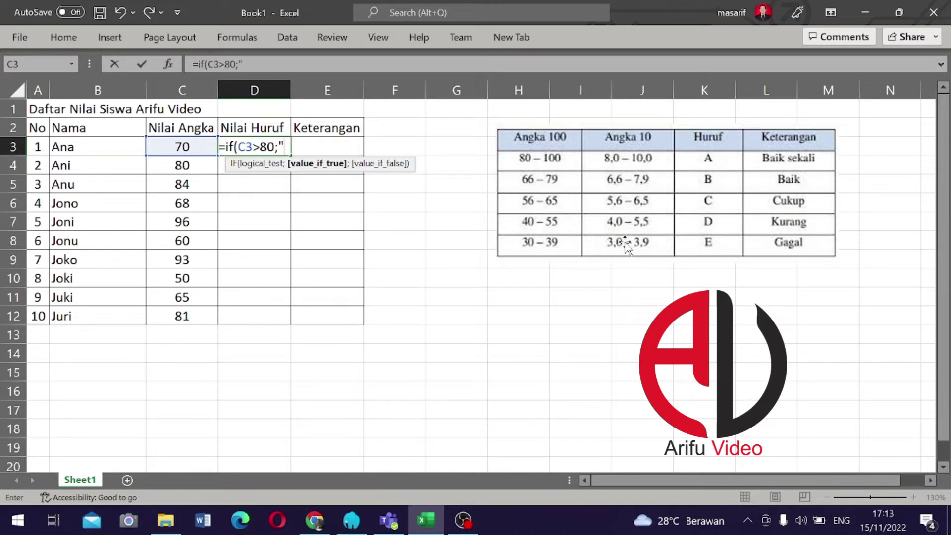
pyautogui.write('A"')
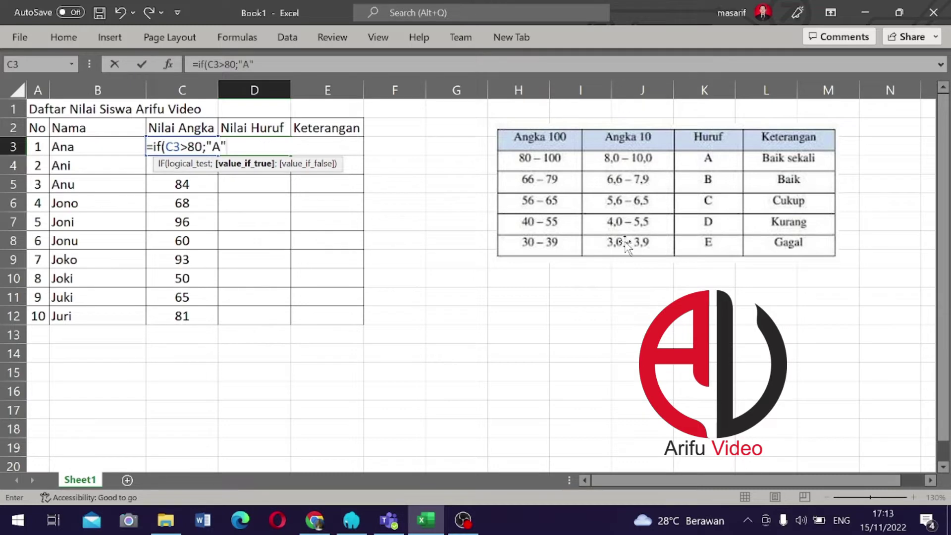
pyautogui.write(';')
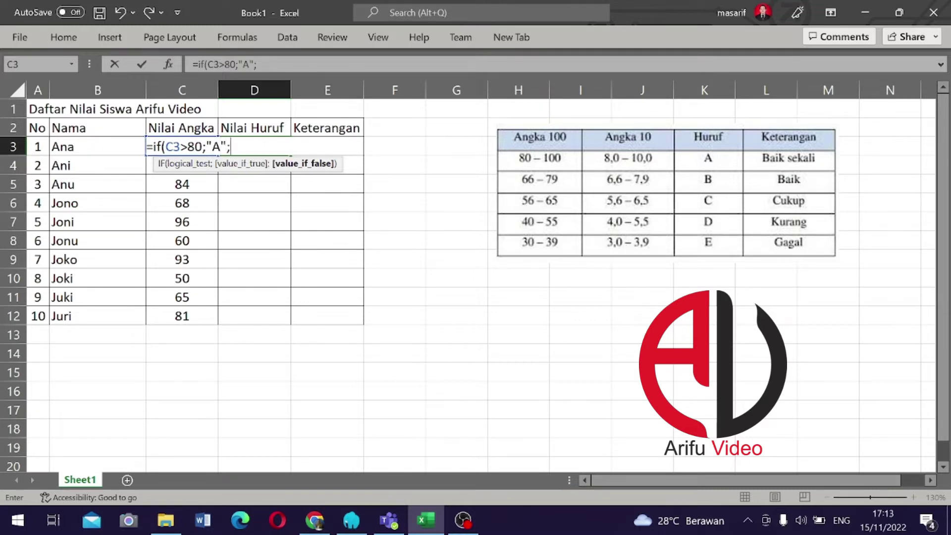
# - Duplicate the IF clause with a 66 threshold and make the tests inclusive (>=)
pyautogui.moveTo(153, 147); pyautogui.dragTo(231, 146)
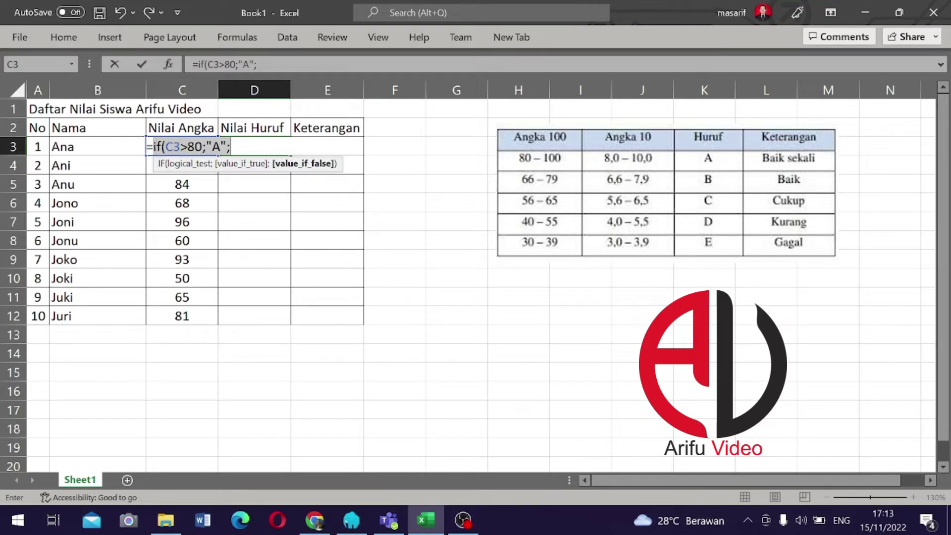
pyautogui.press('Right')
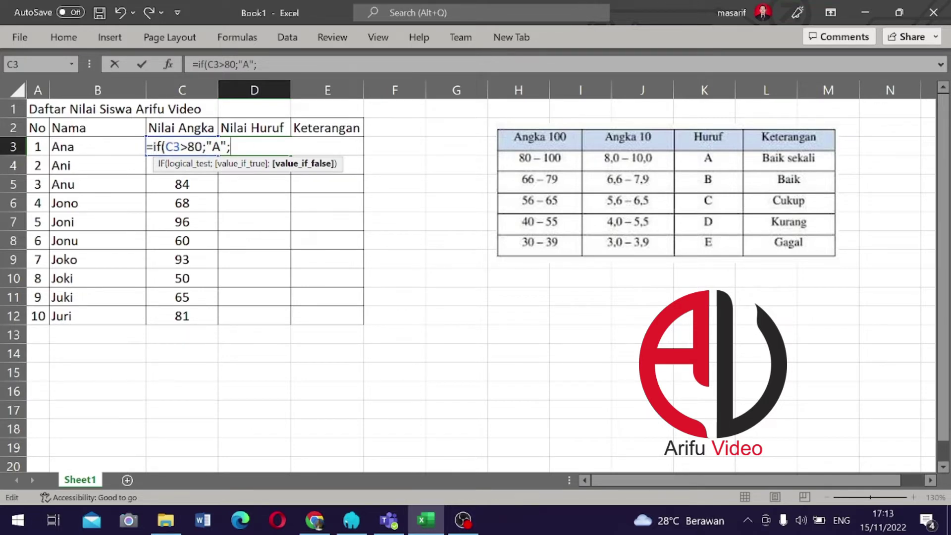
pyautogui.hotkey('ctrl', 'v')
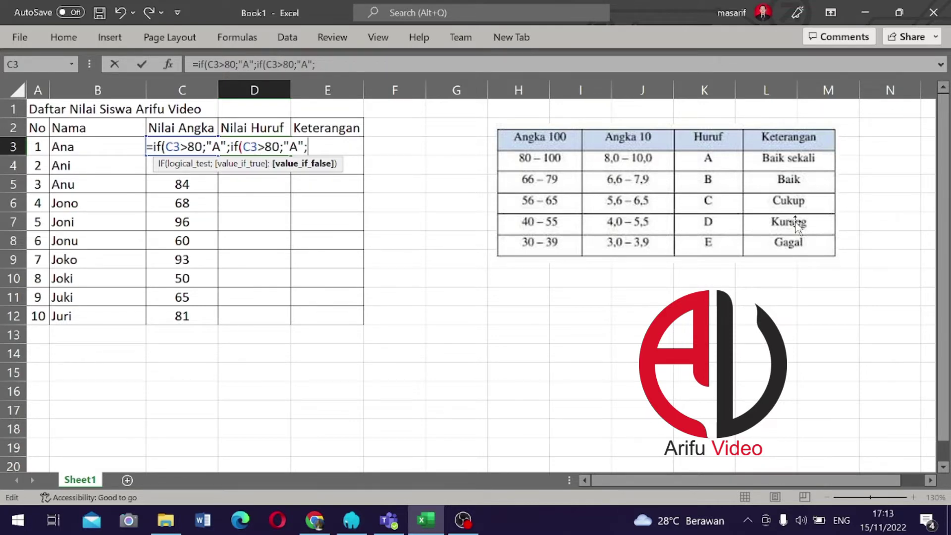
pyautogui.press('Left')
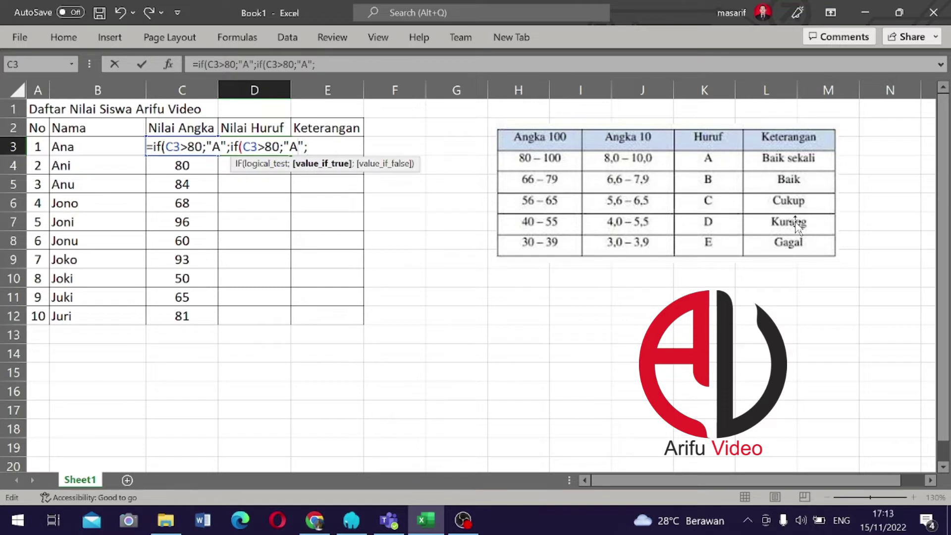
pyautogui.press('Left')
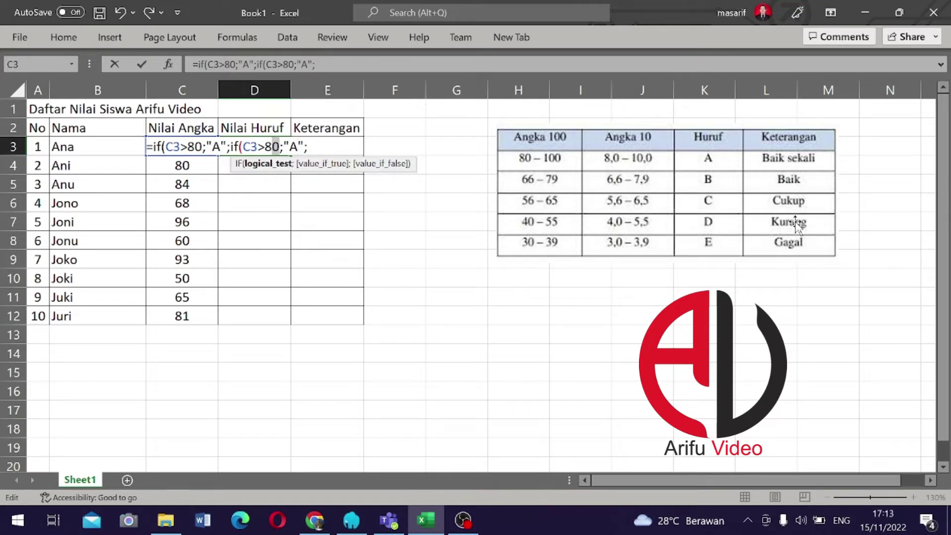
pyautogui.write('66')
pyautogui.press('Right')
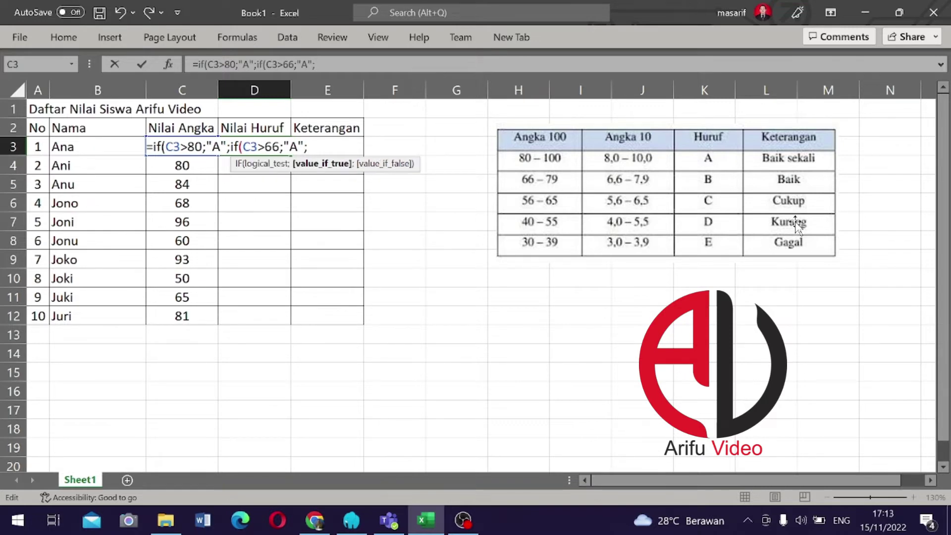
pyautogui.hotkey('shift', 'Right')
pyautogui.press('Left')
pyautogui.press('Left')
pyautogui.press('Left')
pyautogui.write('=')
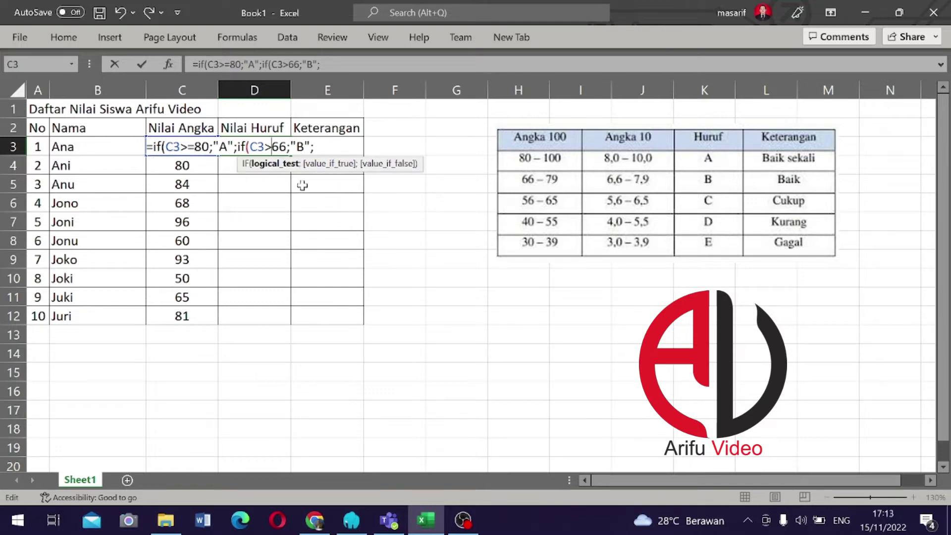
pyautogui.write('=')
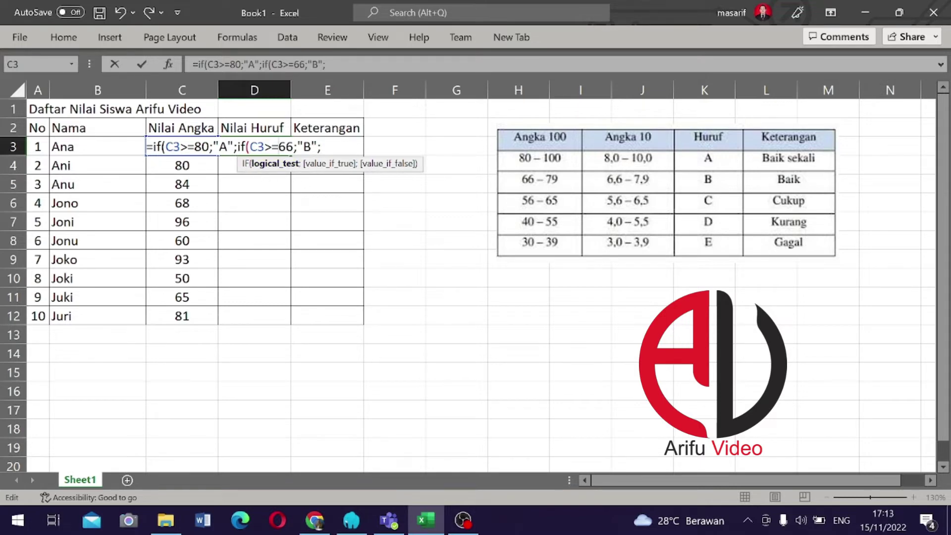
# - Add a third IF clause returning "C" for scores of 56 or more
pyautogui.moveTo(236, 147); pyautogui.dragTo(321, 147)
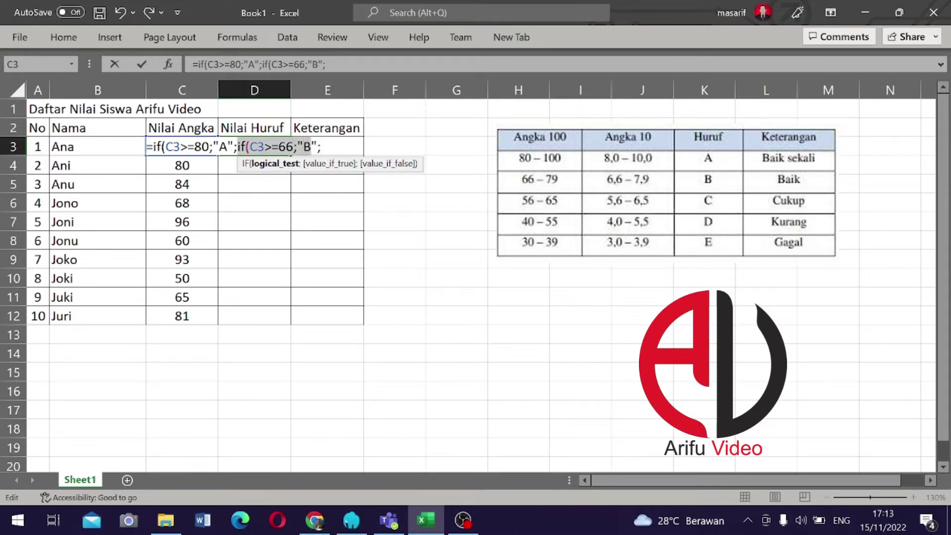
pyautogui.hotkey('ctrl', 'c')
pyautogui.press('Right')
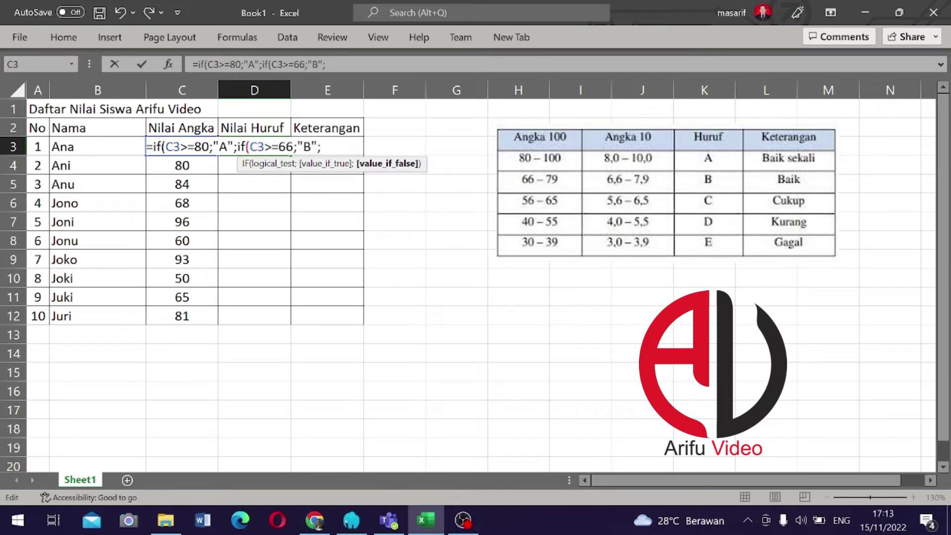
pyautogui.hotkey('ctrl', 'v')
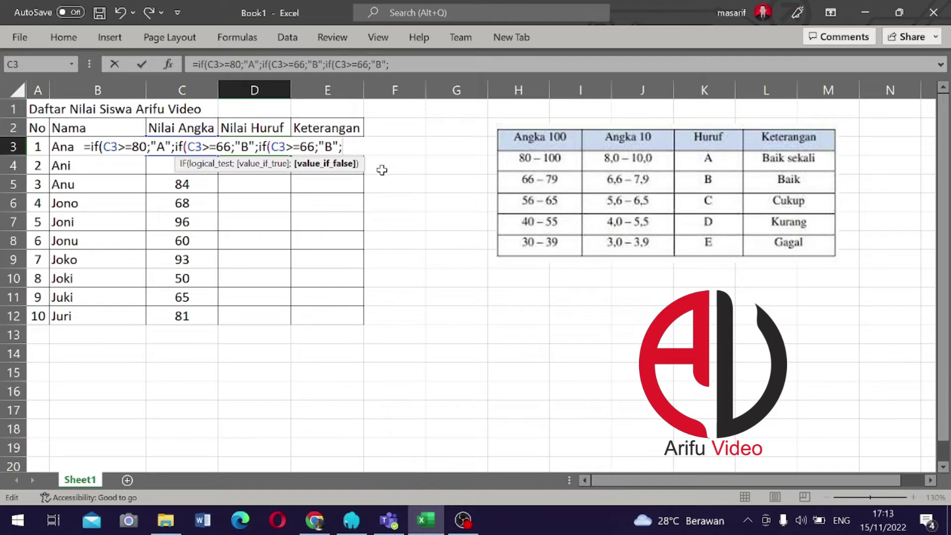
pyautogui.click(302, 147)
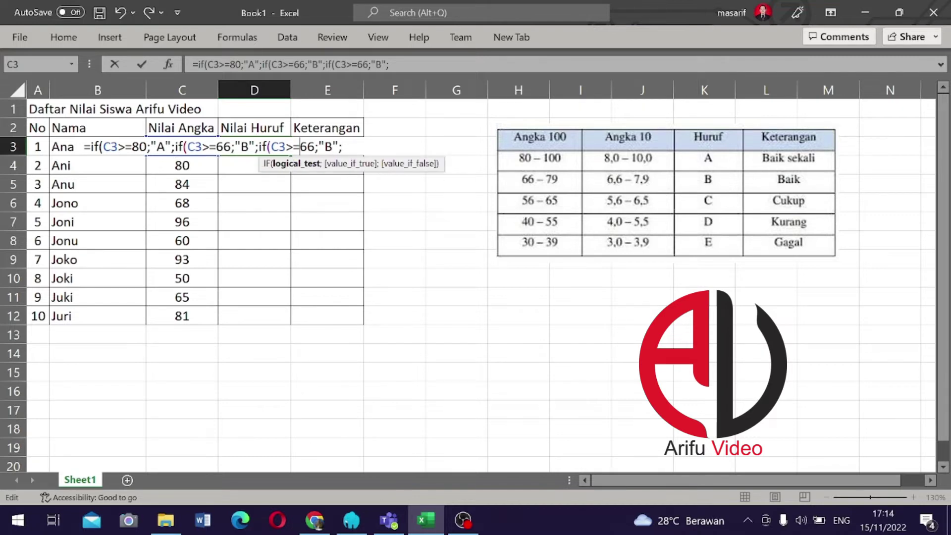
pyautogui.hotkey('shift', 'Right')
pyautogui.write('5')
pyautogui.click(323, 146)
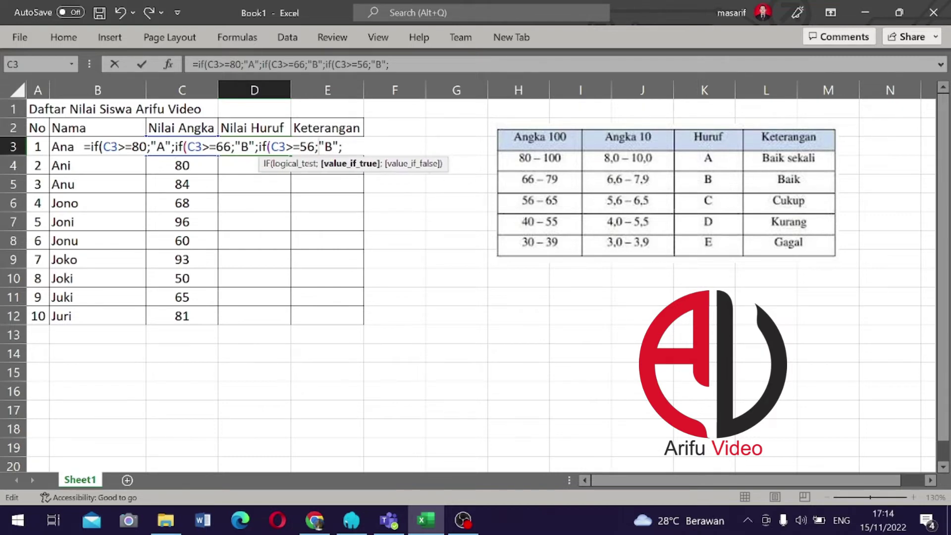
pyautogui.hotkey('shift', 'Right')
pyautogui.write('C')
# - Add a fourth IF clause returning "D" for scores of 40 or more
pyautogui.click(343, 147)
pyautogui.hotkey('ctrl', 'v')
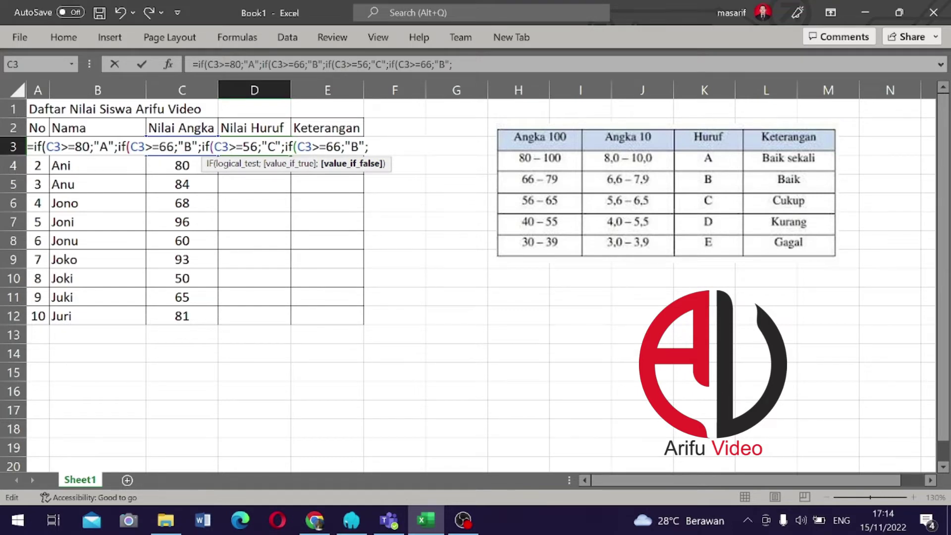
pyautogui.click(326, 147)
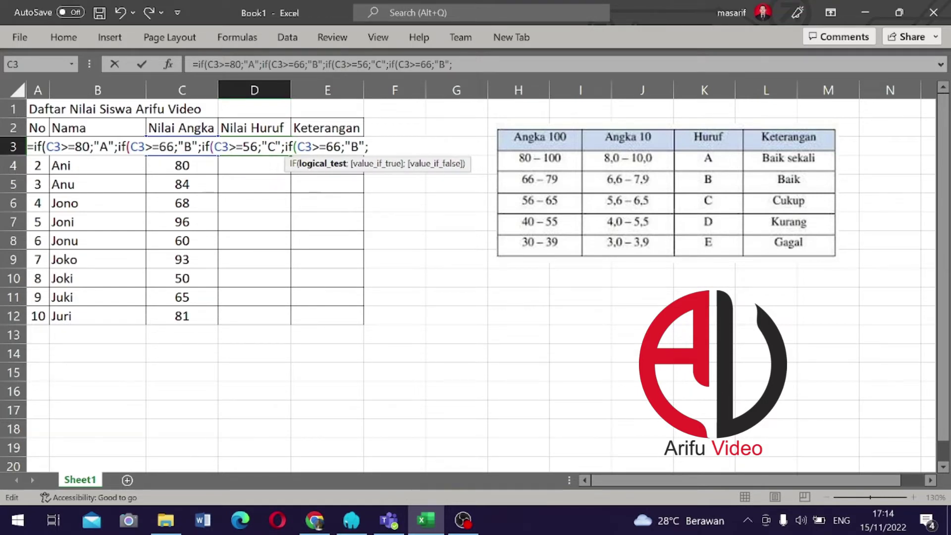
pyautogui.hotkey('shift', 'Right')
pyautogui.hotkey('shift', 'Right')
pyautogui.write('40')
pyautogui.press('Right')
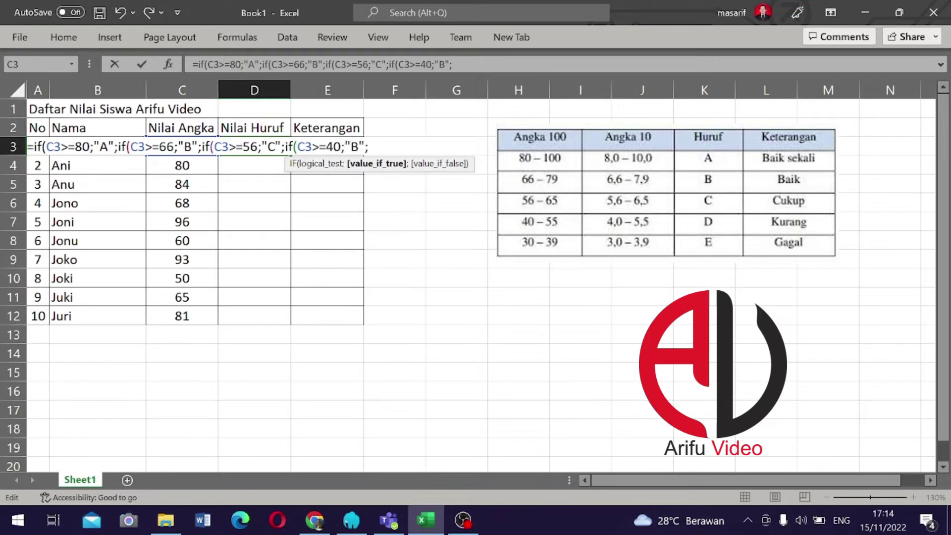
pyautogui.hotkey('shift', 'Right')
pyautogui.write('D')
pyautogui.press('Right')
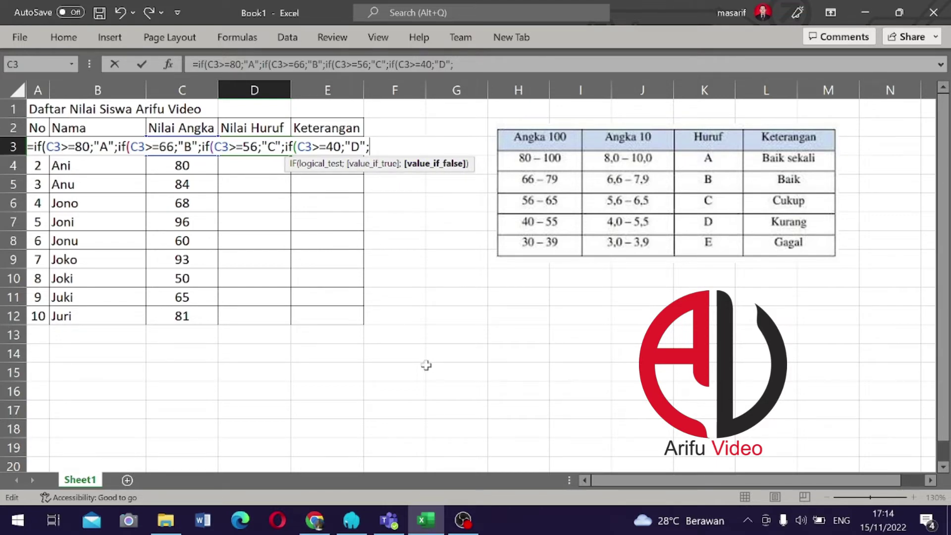
# - Add a final clause returning "E" when C3<=30 and close with ))))
pyautogui.write('if(C3>=66;"B";')
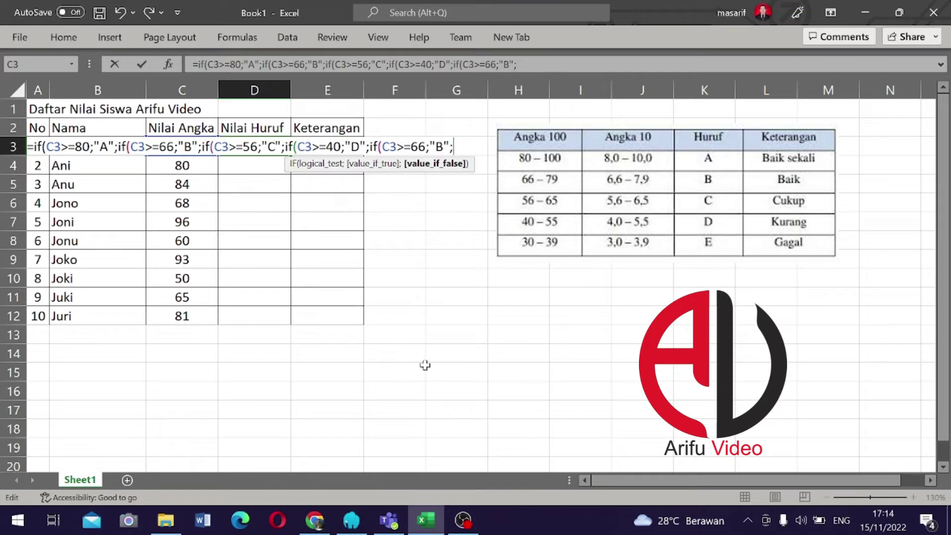
pyautogui.click(403, 147)
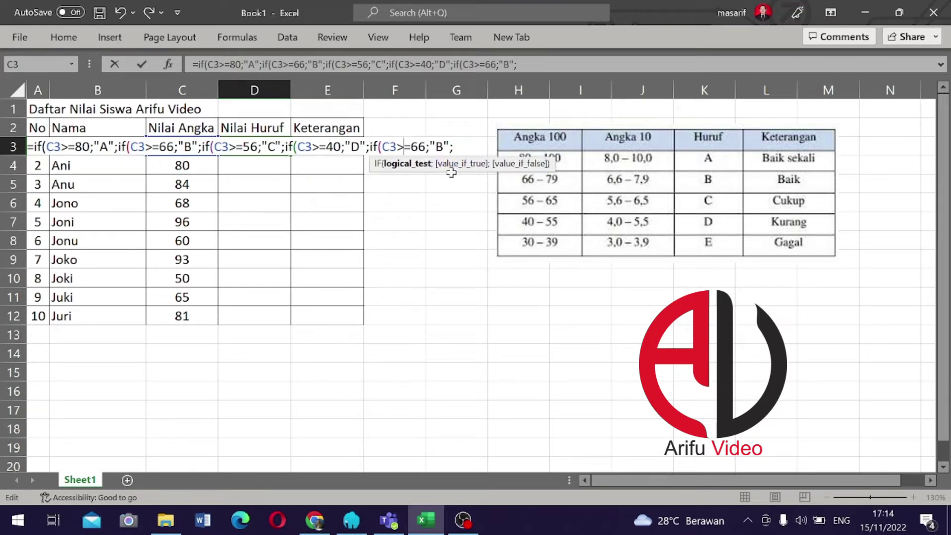
pyautogui.hotkey('shift', 'Left')
pyautogui.write('<')
pyautogui.hotkey('shift', 'Right')
pyautogui.hotkey('shift', 'Right')
pyautogui.write('3')
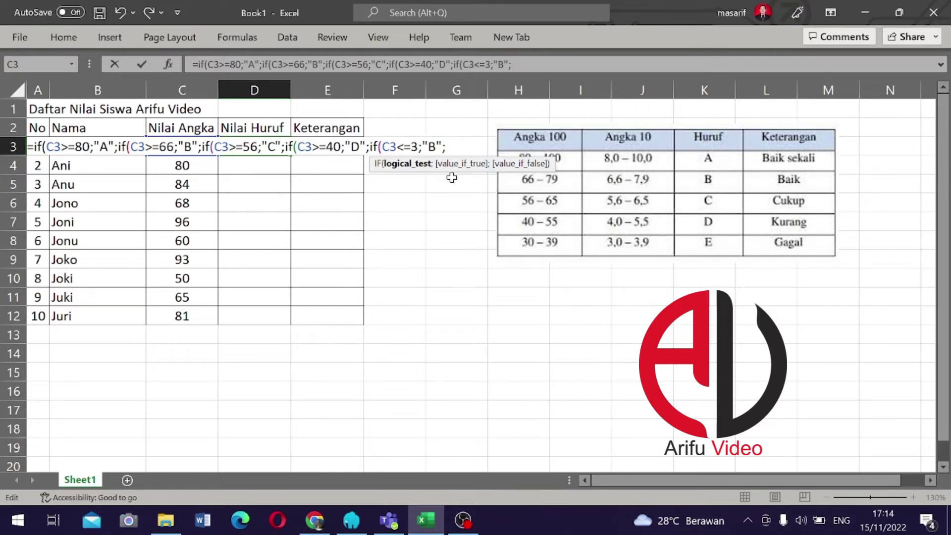
pyautogui.write('0')
pyautogui.press('Right')
pyautogui.press('Right')
pyautogui.hotkey('shift', 'Right')
pyautogui.write('E')
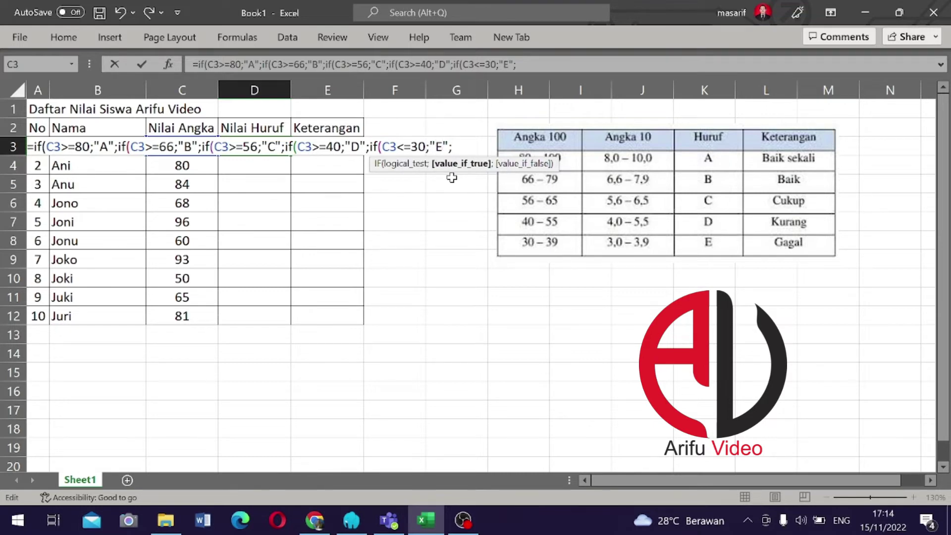
pyautogui.hotkey('shift', 'Right')
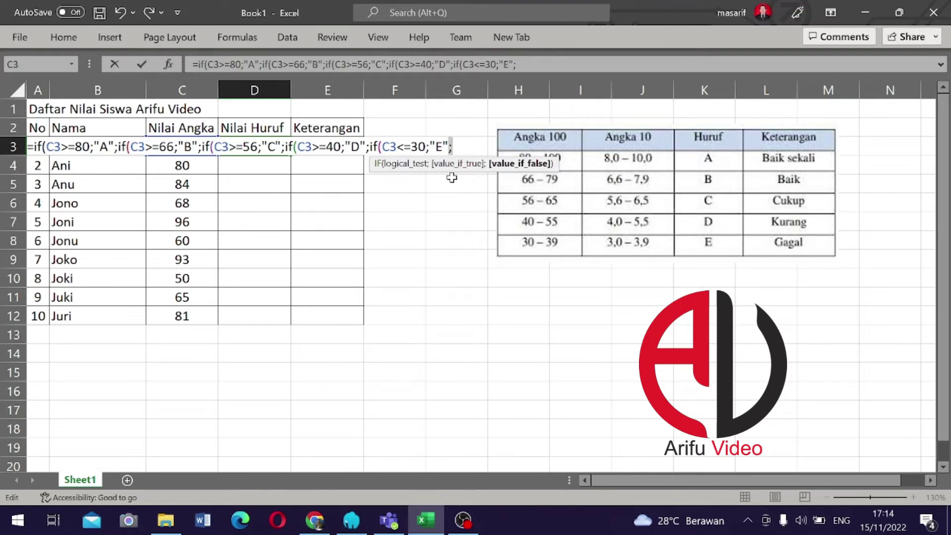
pyautogui.press('BackSpace')
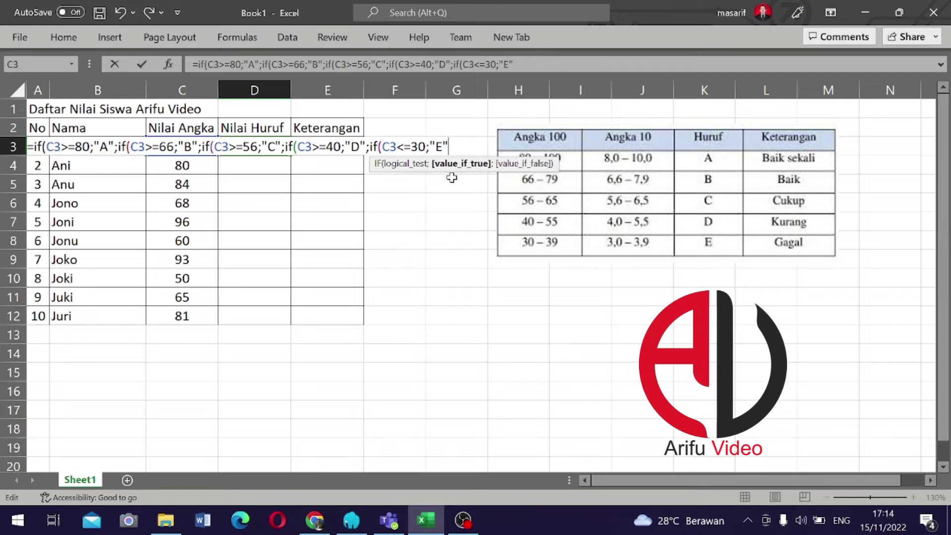
pyautogui.write(')))')
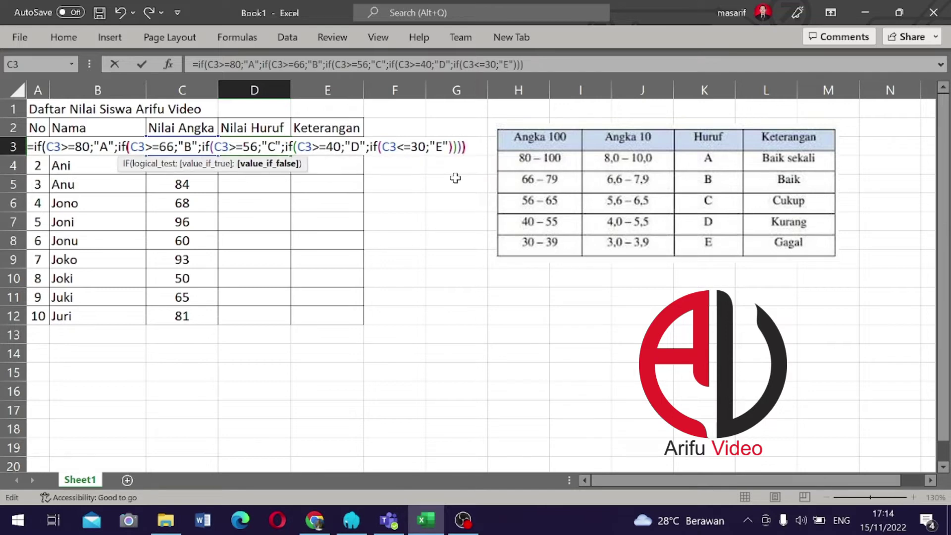
pyautogui.write(')')
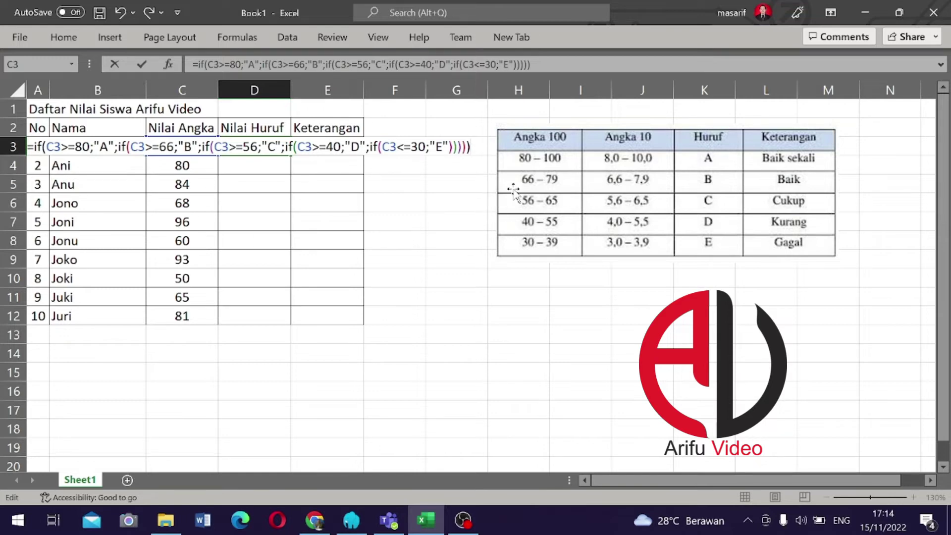
# - Commit D3's grading formula and fill it down through D12
pyautogui.press('Return')
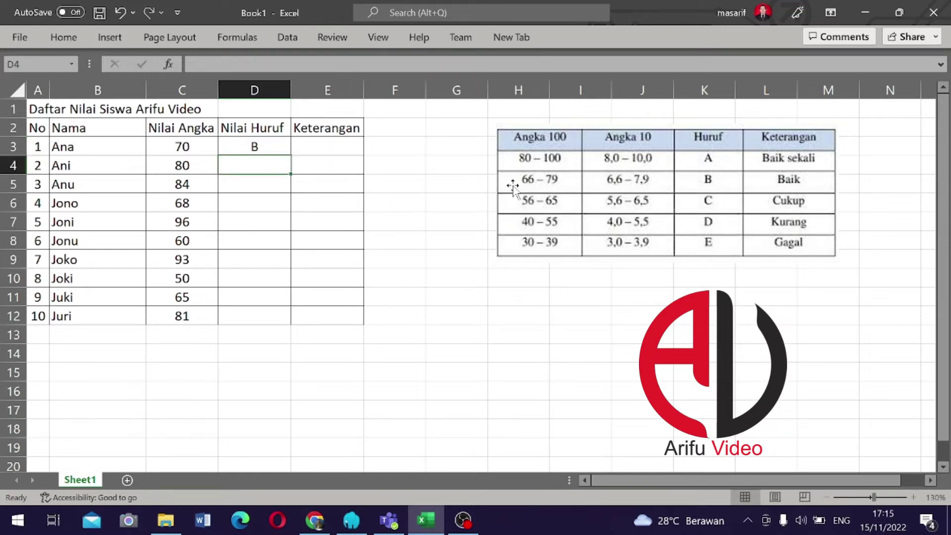
pyautogui.click(273, 148)
pyautogui.doubleClick(288, 157)
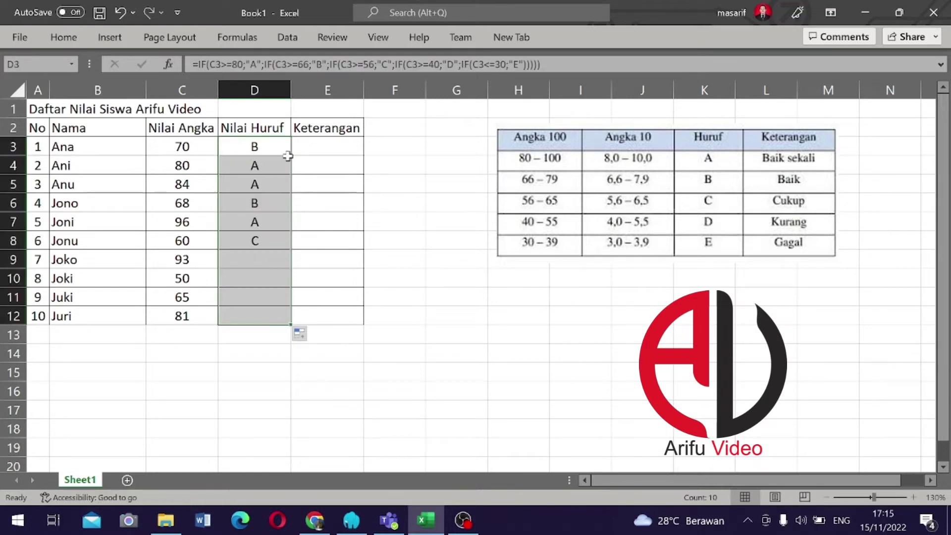
pyautogui.click(428, 354)
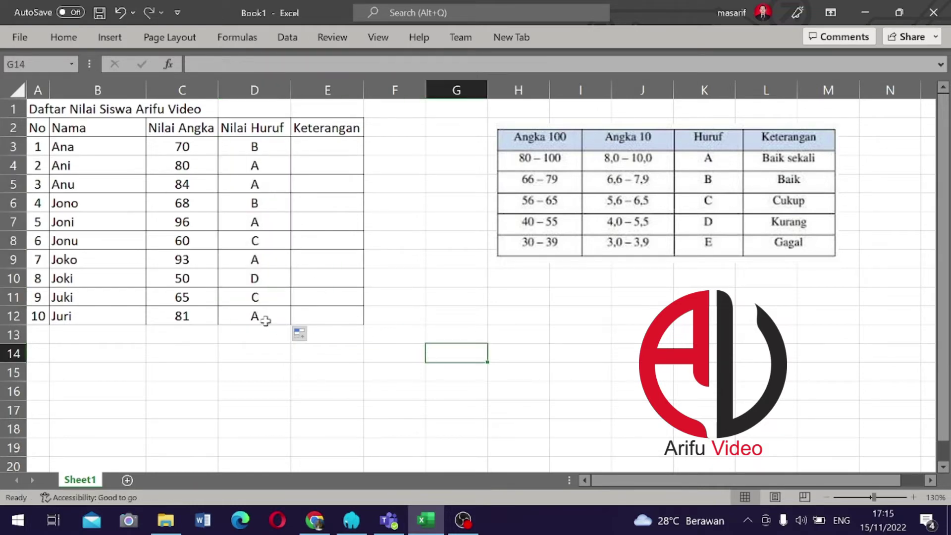
pyautogui.click(182, 284)
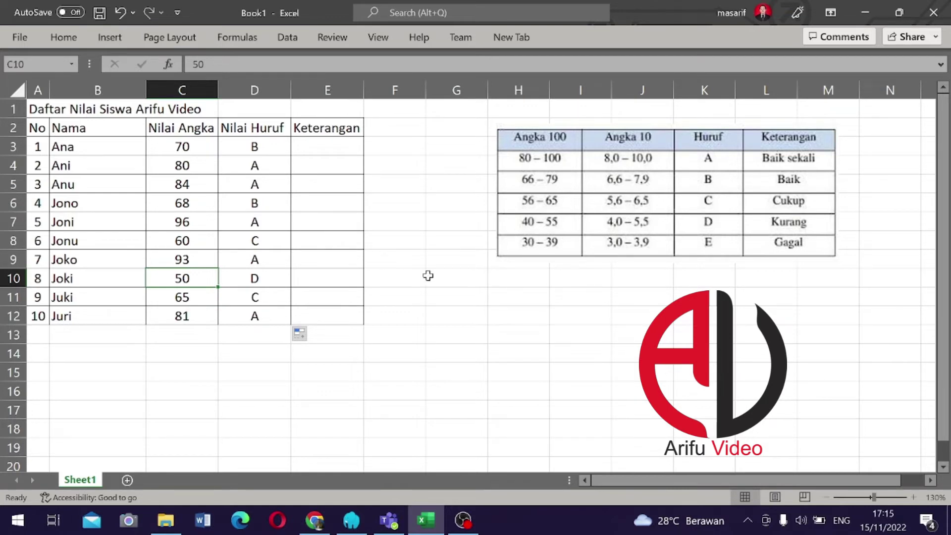
pyautogui.click(426, 320)
pyautogui.click(315, 149)
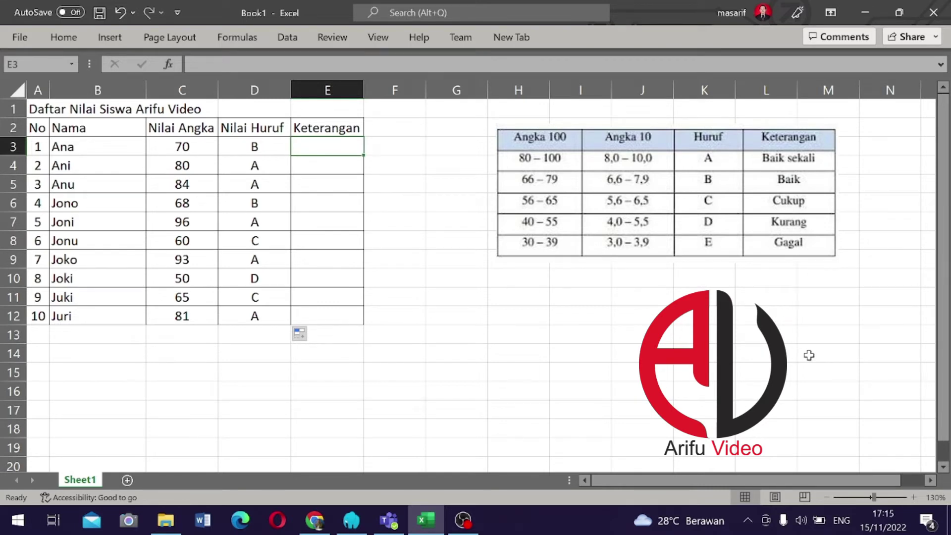
# - Begin E3's remark formula with =IF(D3="A";"Baik Sekali"; and select that clause
pyautogui.write('=')
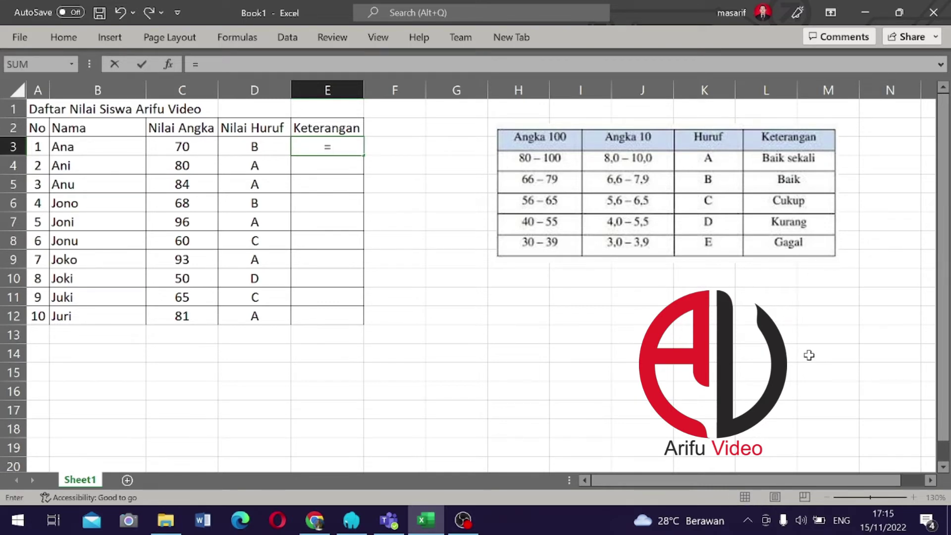
pyautogui.write('if(')
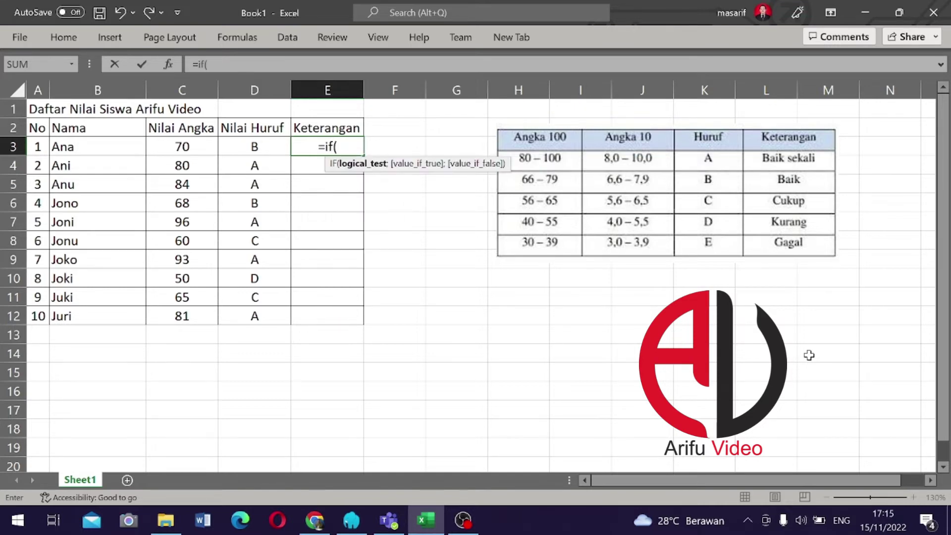
pyautogui.click(263, 148)
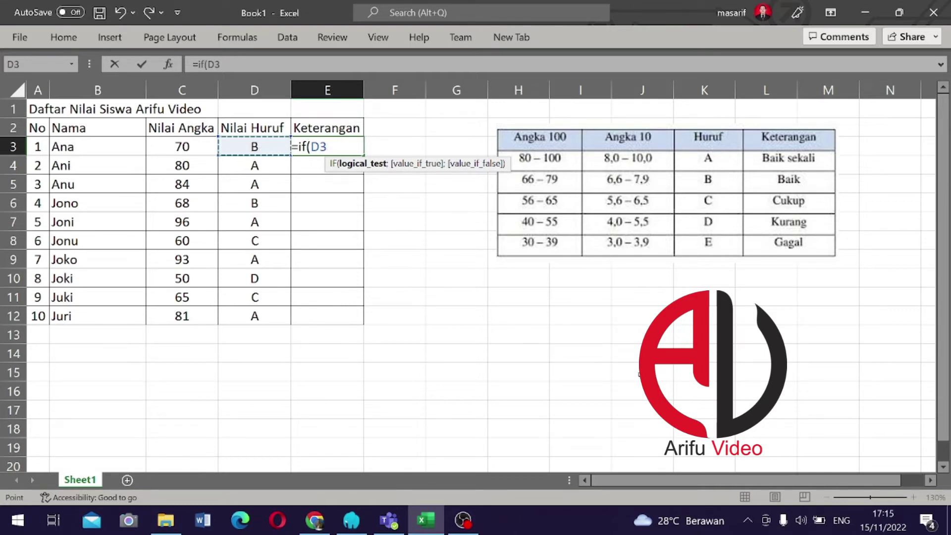
pyautogui.write('=')
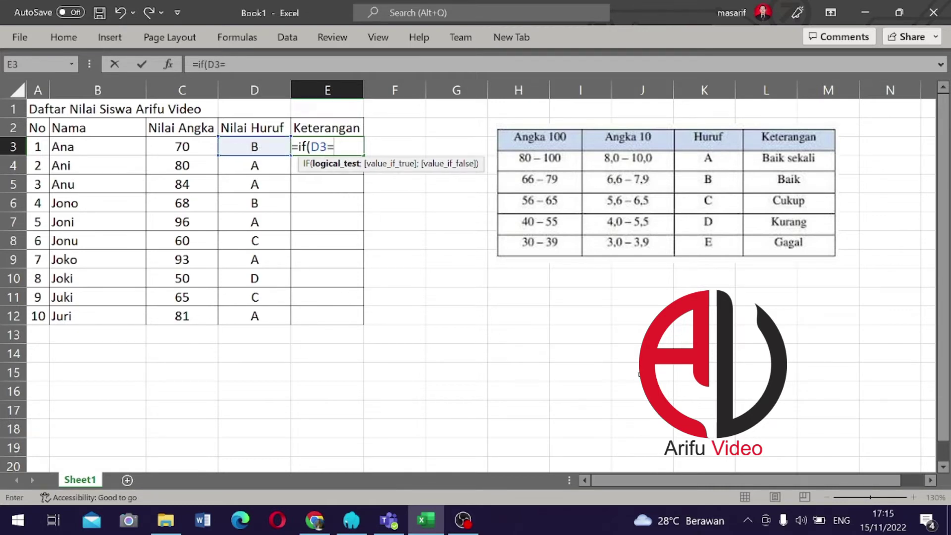
pyautogui.write('"')
pyautogui.write('A"')
pyautogui.write(';')
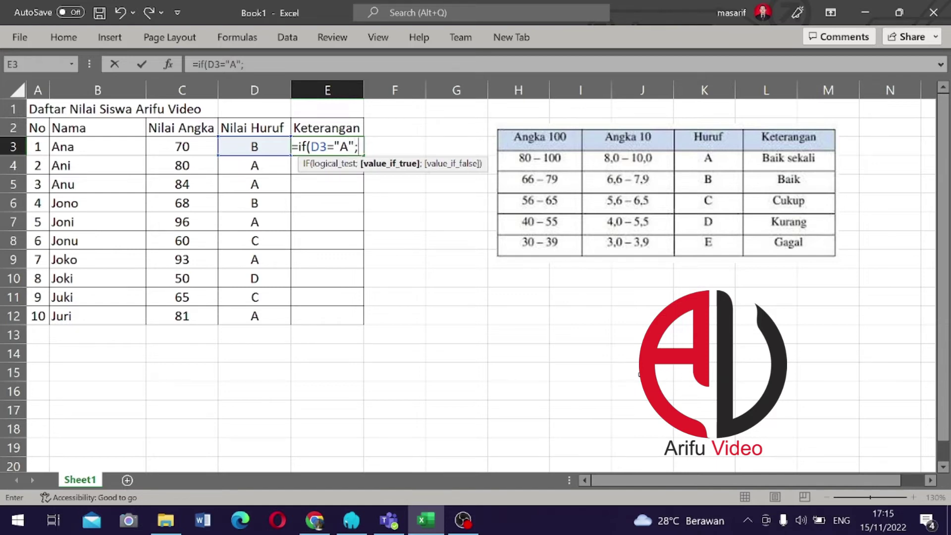
pyautogui.write('"')
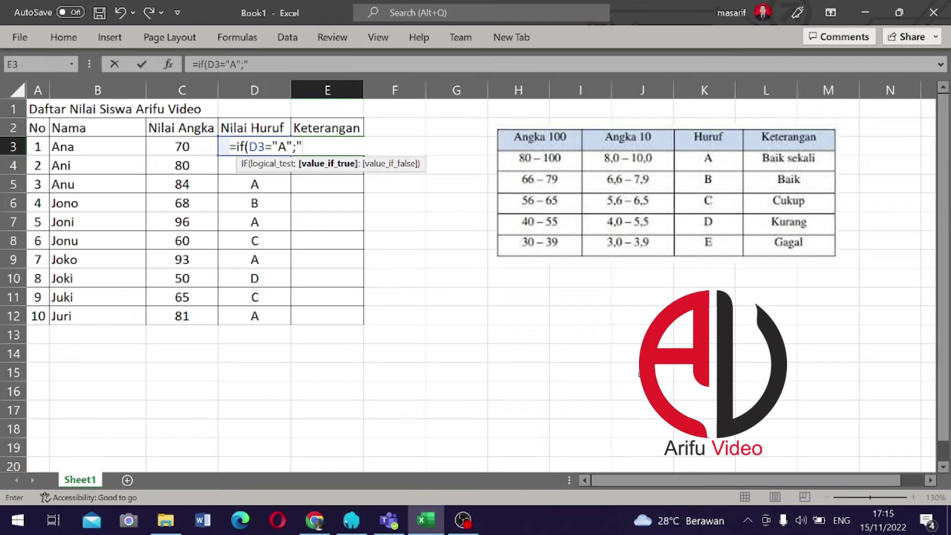
pyautogui.write('Baik S')
pyautogui.write('ekali"')
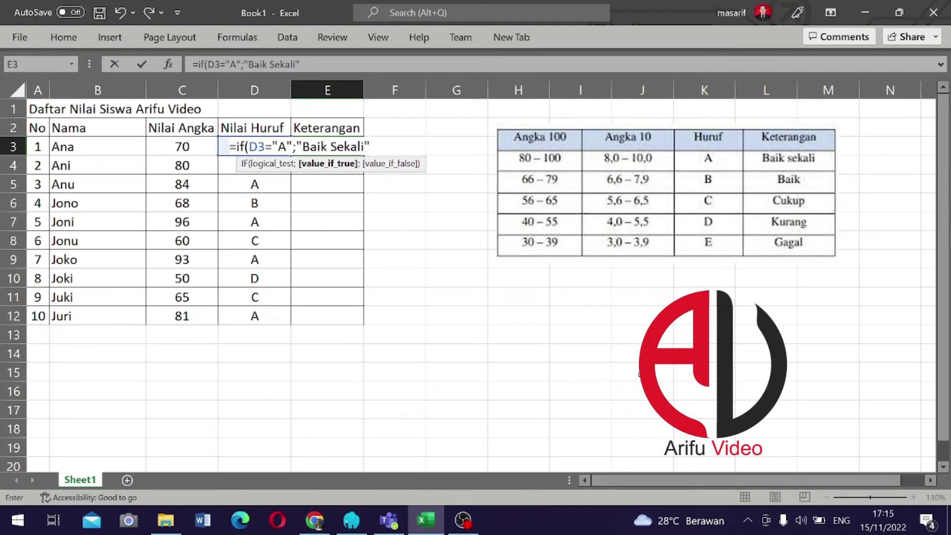
pyautogui.write(';')
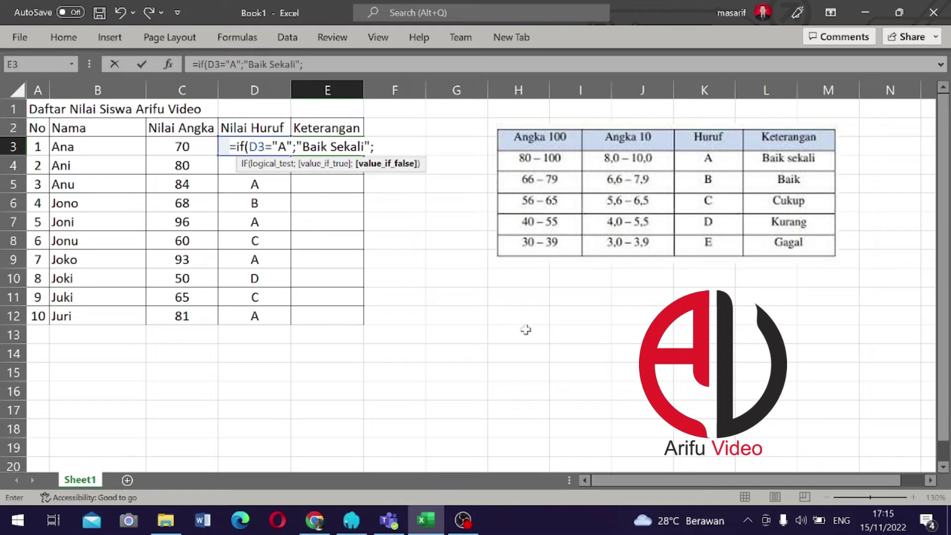
pyautogui.moveTo(374, 146); pyautogui.dragTo(238, 154)
# - Add a second IF clause mapping grade B to "Baik"
pyautogui.hotkey('ctrl', 'c')
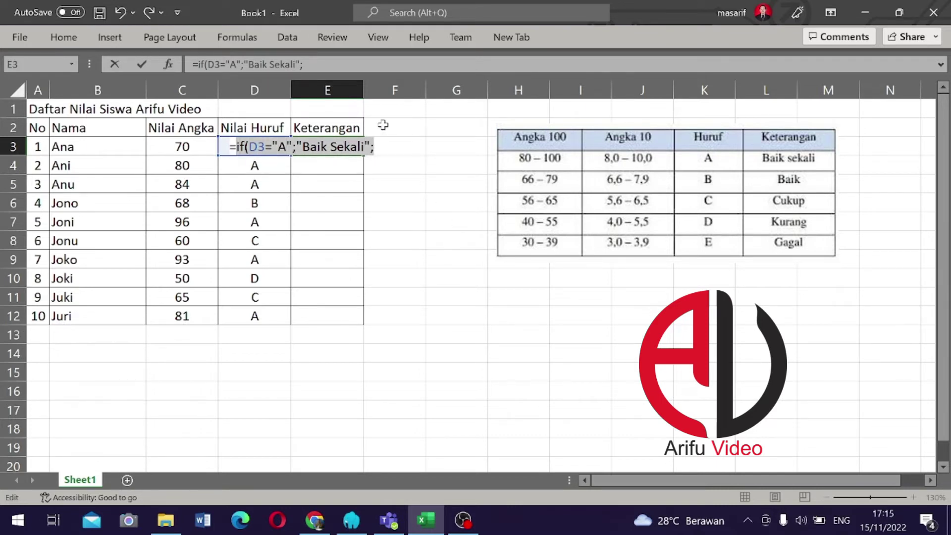
pyautogui.press('End')
pyautogui.hotkey('ctrl', 'v')
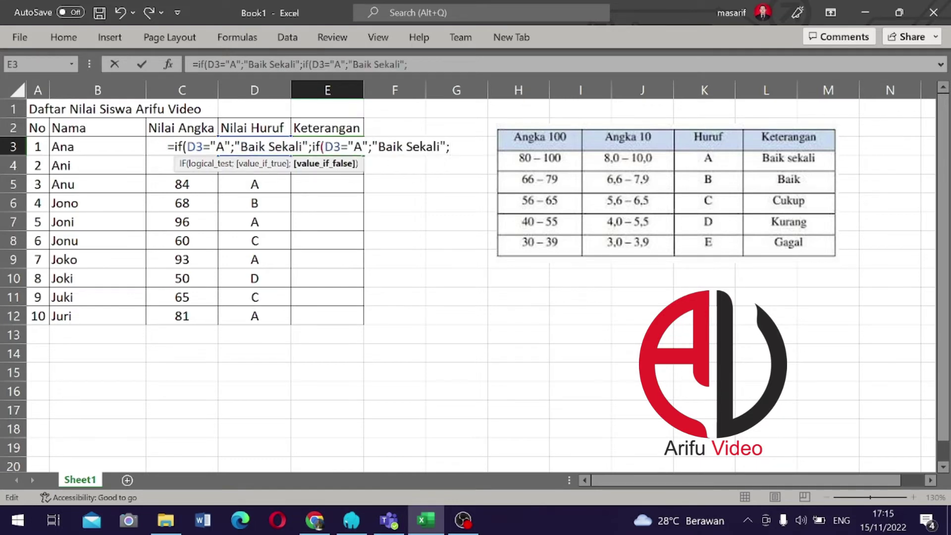
pyautogui.press('Left')
pyautogui.press('Left')
pyautogui.press('Left')
pyautogui.hotkey('shift', 'Right')
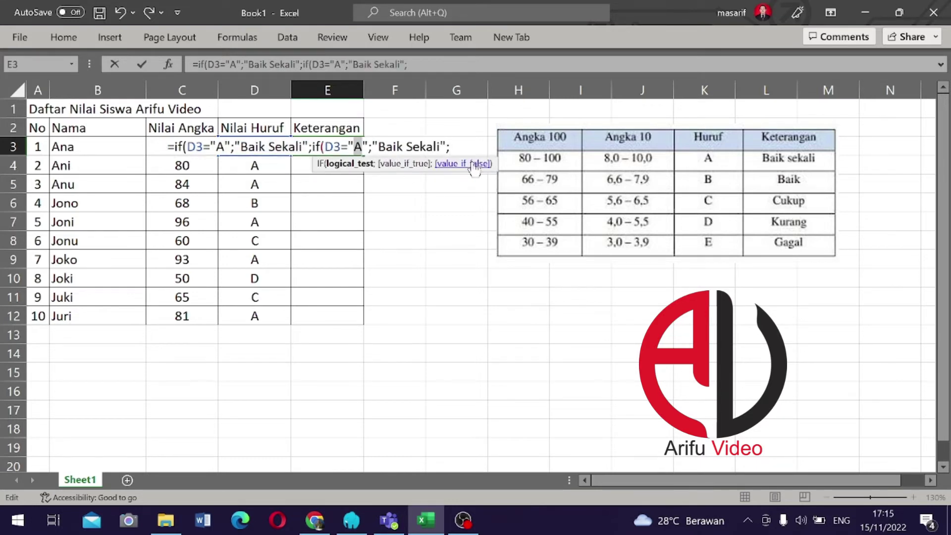
pyautogui.write('B')
pyautogui.press('Right')
pyautogui.press('Right')
pyautogui.press('Right')
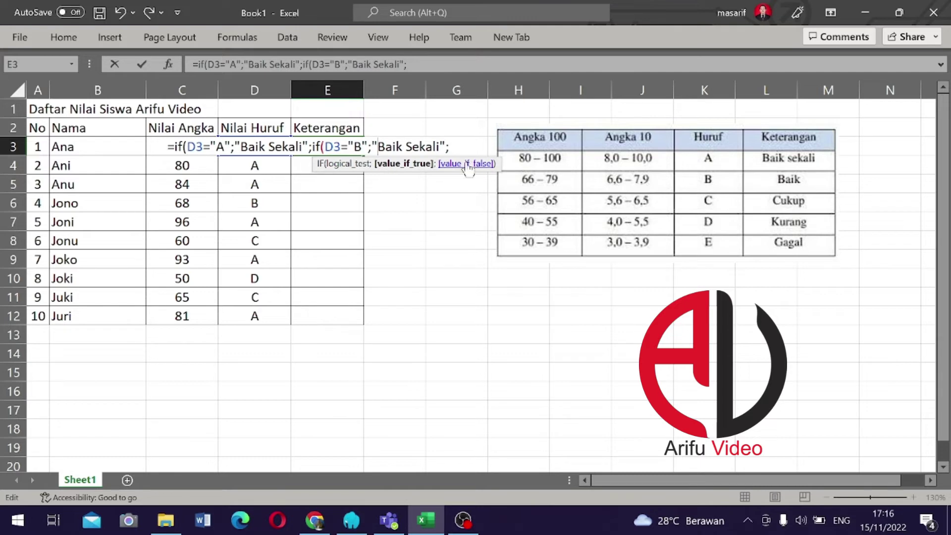
pyautogui.doubleClick(424, 146)
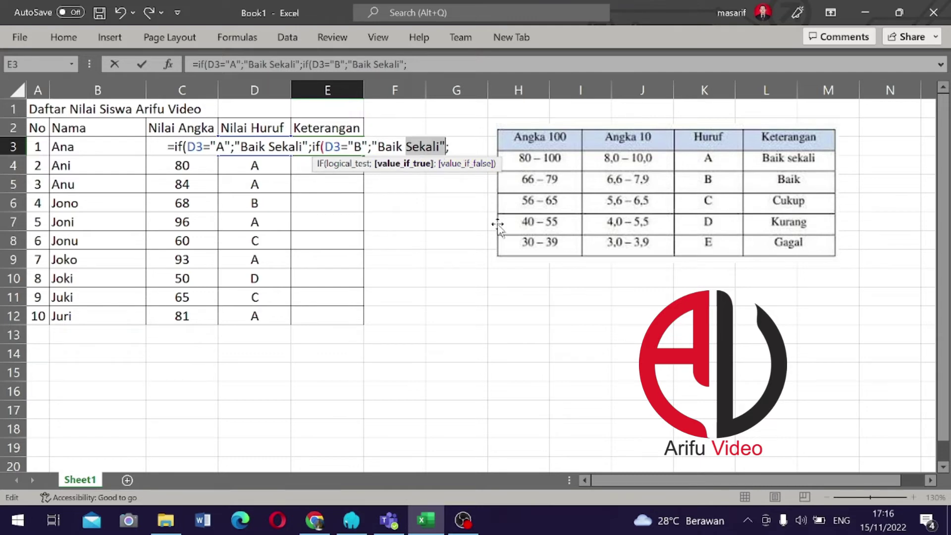
pyautogui.press('BackSpace')
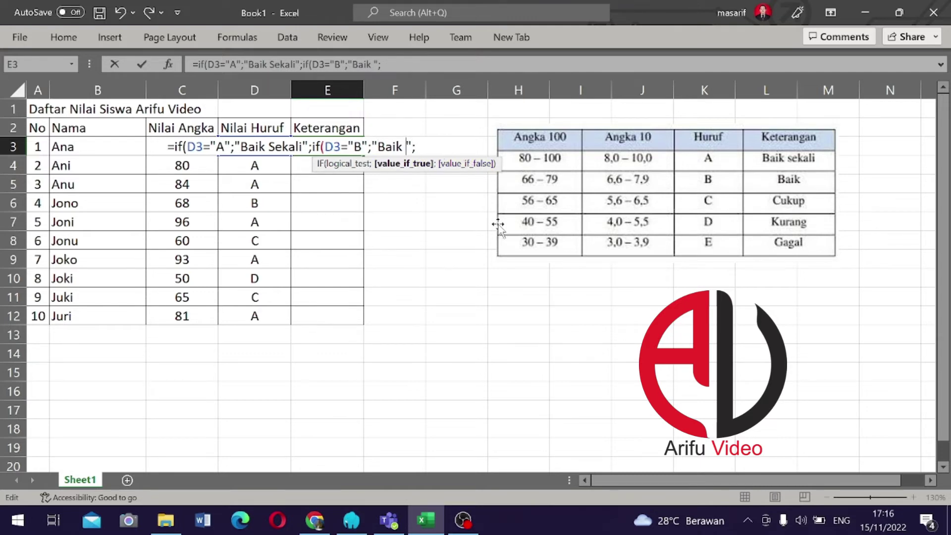
pyautogui.press('BackSpace')
# - Add a third IF clause mapping grade C to "Cukup"
pyautogui.press('End')
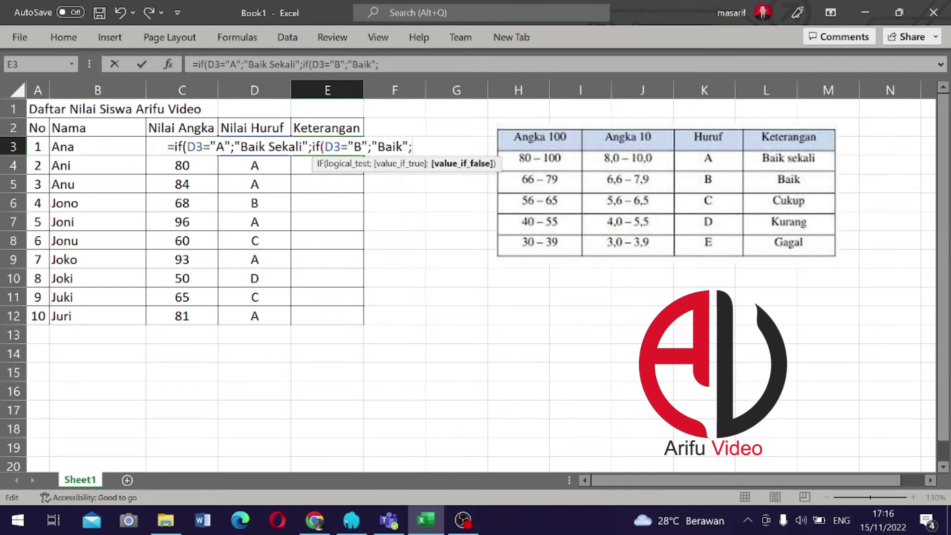
pyautogui.hotkey('ctrl', 'v')
pyautogui.click(392, 146)
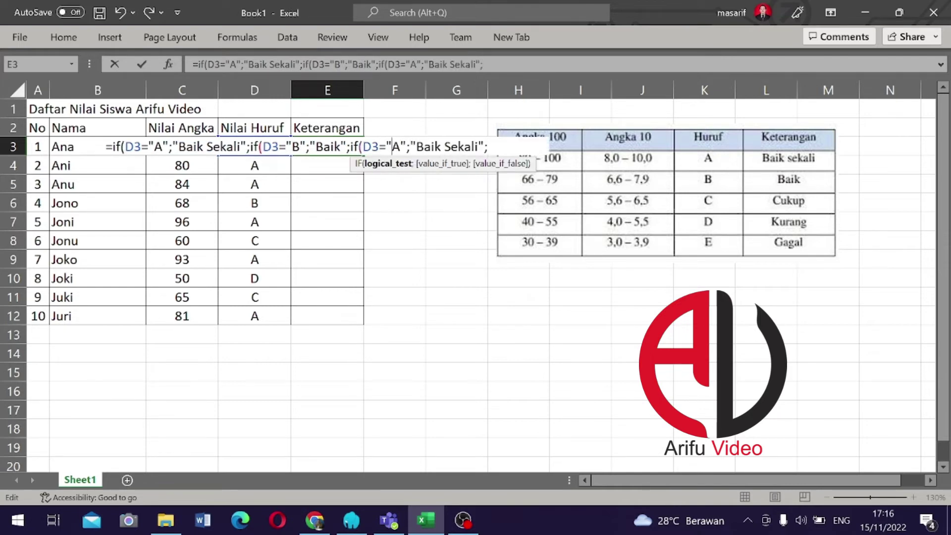
pyautogui.hotkey('shift', 'Right')
pyautogui.write('C')
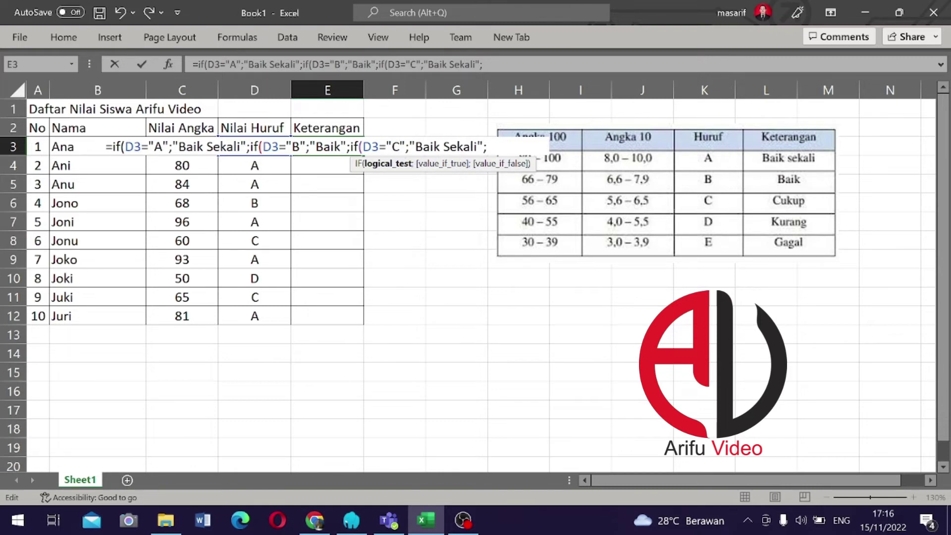
pyautogui.moveTo(415, 147); pyautogui.dragTo(483, 147)
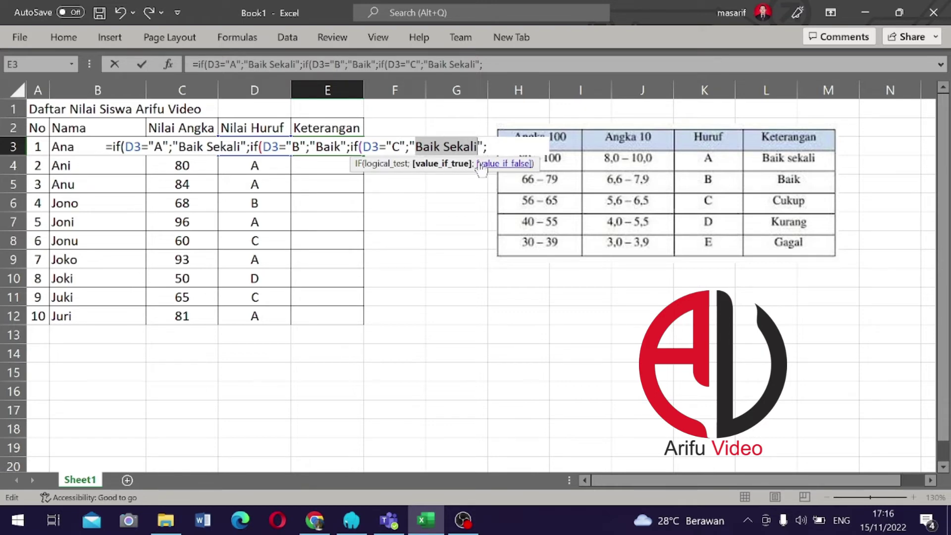
pyautogui.write('Cukup')
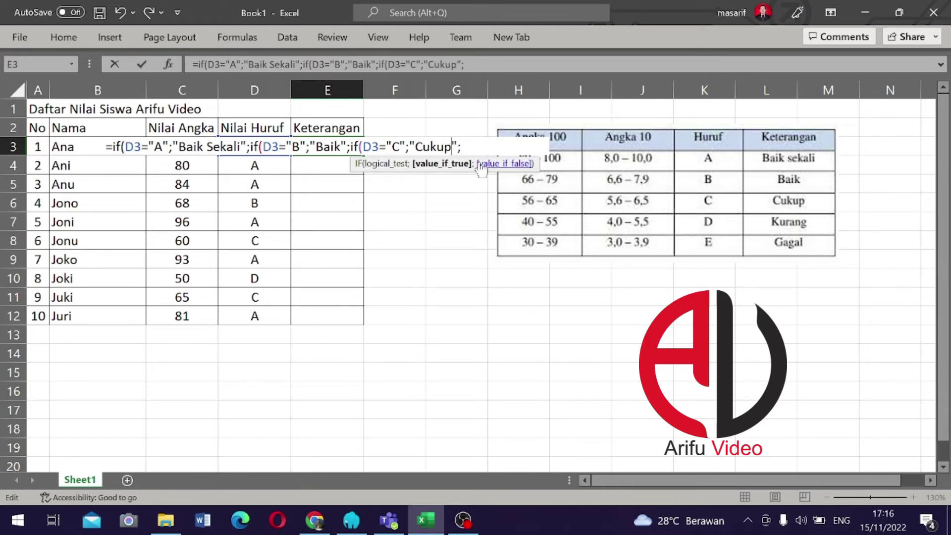
# - Add a fourth IF clause mapping grade D to "Kurang" and enter the formula
pyautogui.hotkey('ctrl', 'v')
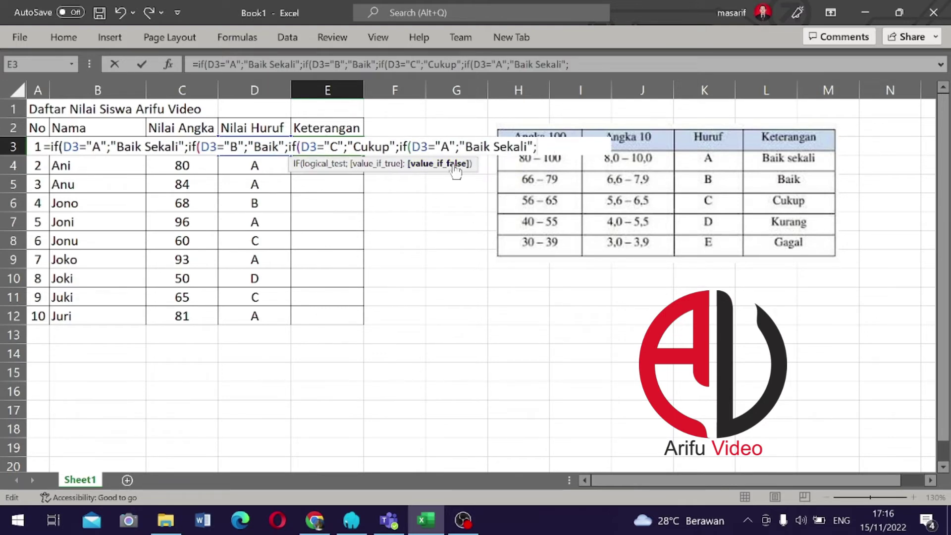
pyautogui.moveTo(440, 146); pyautogui.dragTo(450, 146)
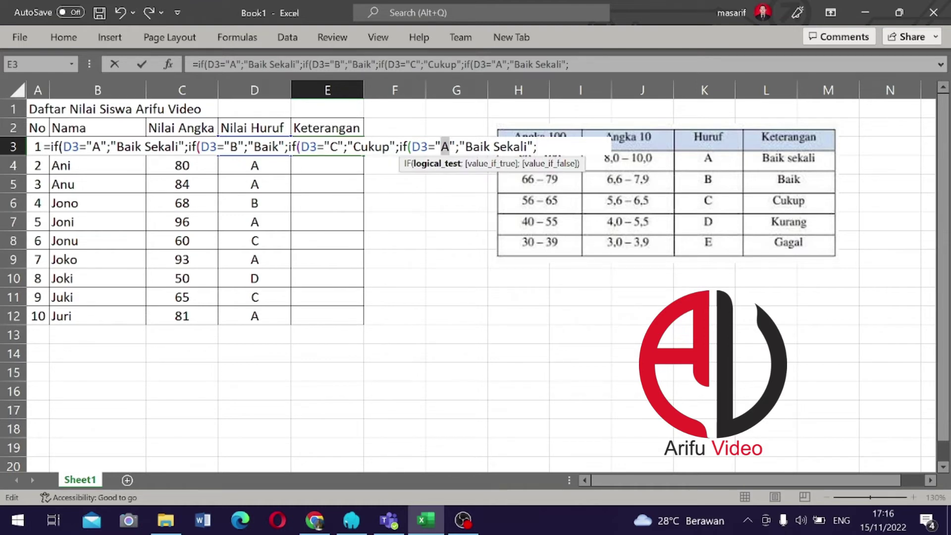
pyautogui.write('D')
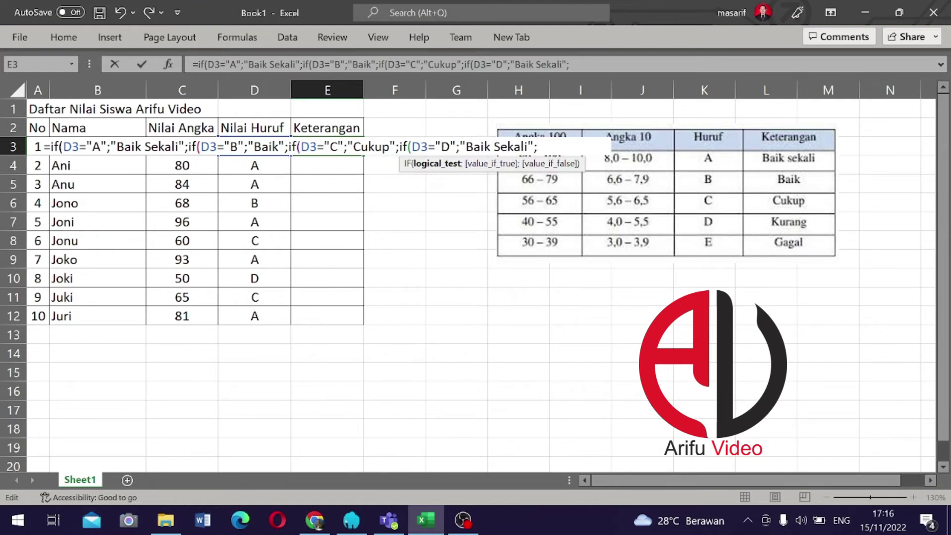
pyautogui.moveTo(466, 146); pyautogui.dragTo(528, 146)
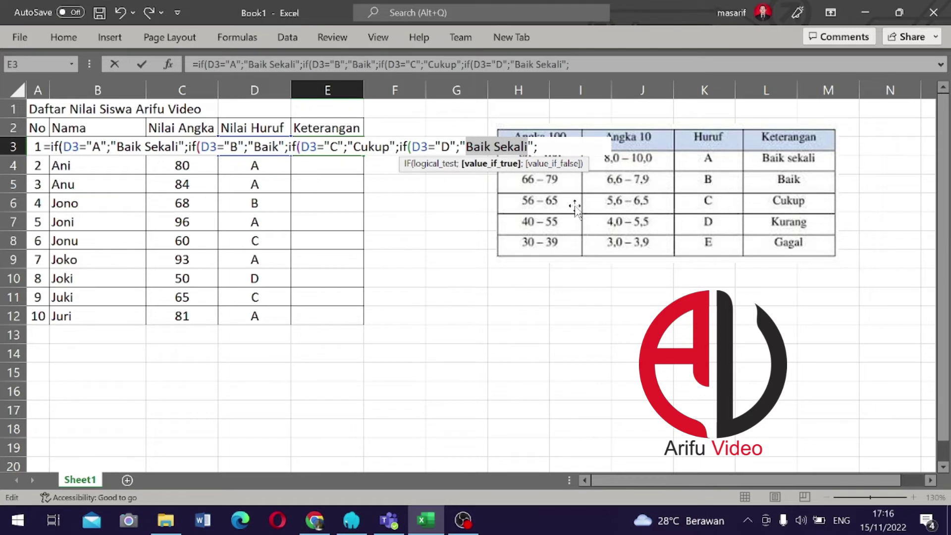
pyautogui.write('Ku')
pyautogui.press('BackSpace')
pyautogui.write('uran')
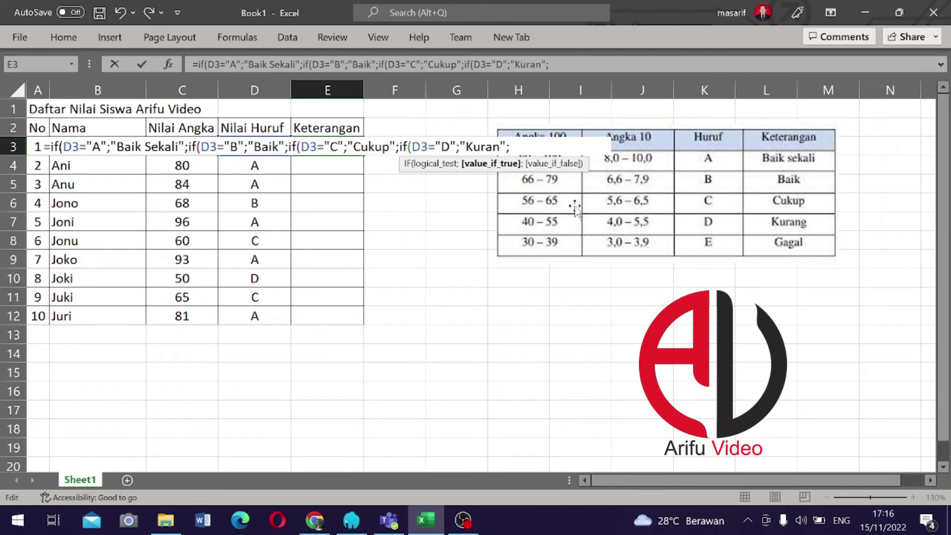
pyautogui.write('g')
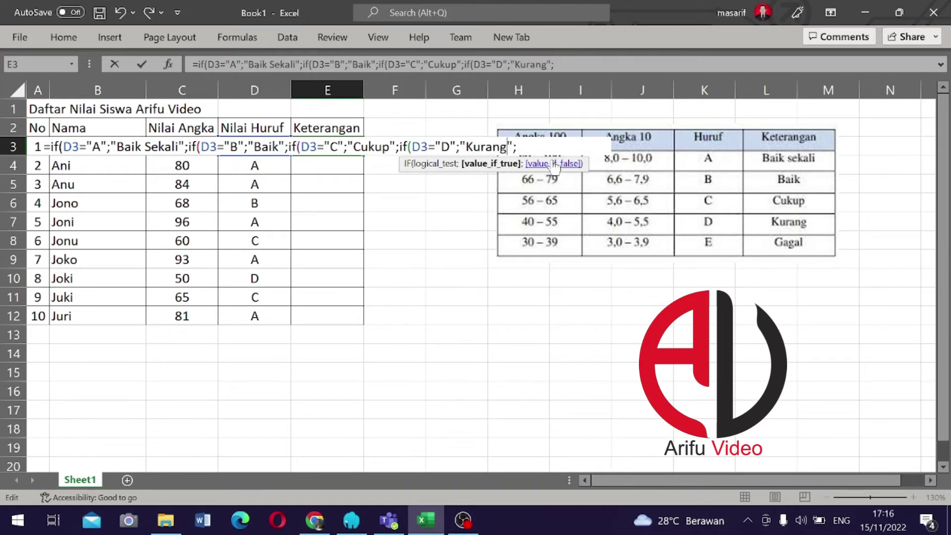
pyautogui.press('Return')
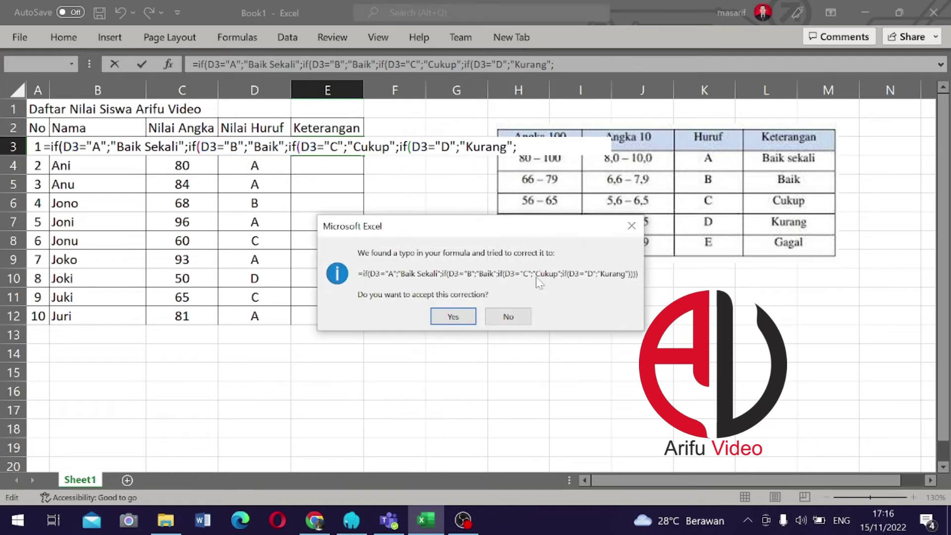
# - Accept Excel's correction, then add a fifth IF clause mapping grade E to "Gagal"
pyautogui.click(438, 317)
pyautogui.moveTo(569, 130)
pyautogui.mouseDown()
pyautogui.moveTo(526, 212)
pyautogui.moveTo(549, 161)
pyautogui.mouseUp()
pyautogui.doubleClick(333, 147)
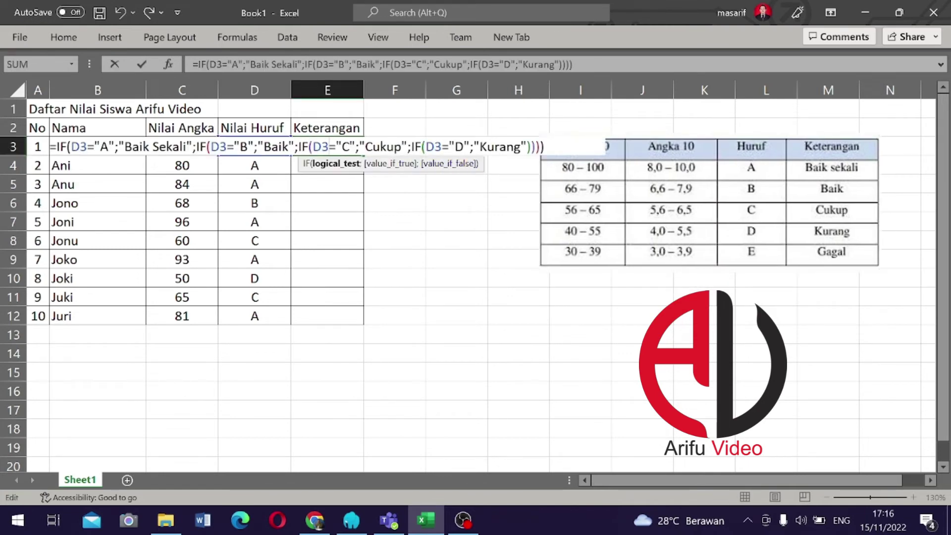
pyautogui.click(523, 147)
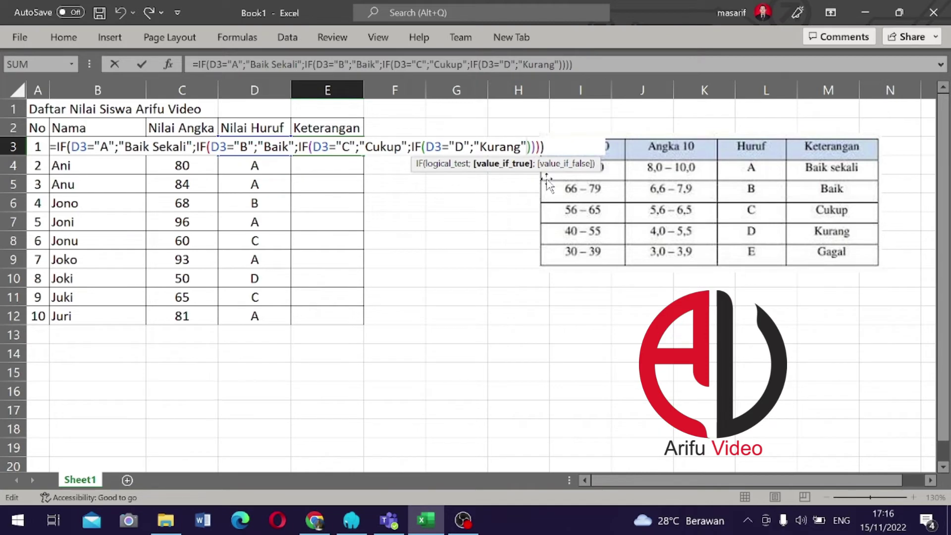
pyautogui.hotkey('ctrl', 'v')
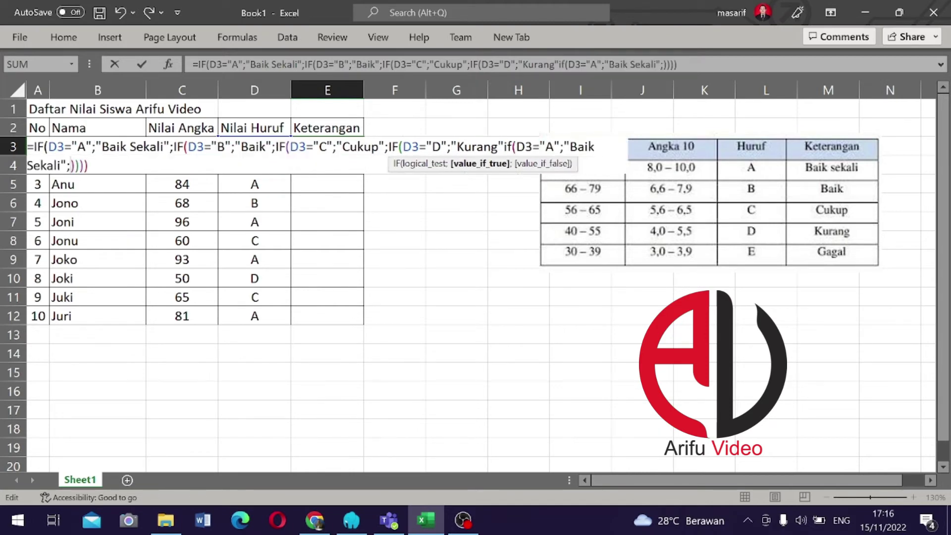
pyautogui.click(547, 146)
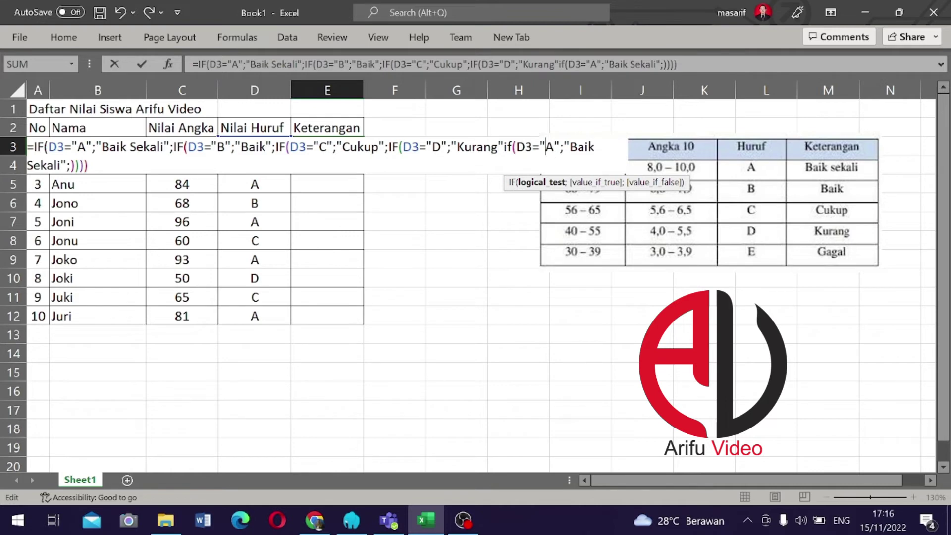
pyautogui.hotkey('shift', 'Right')
pyautogui.write('E')
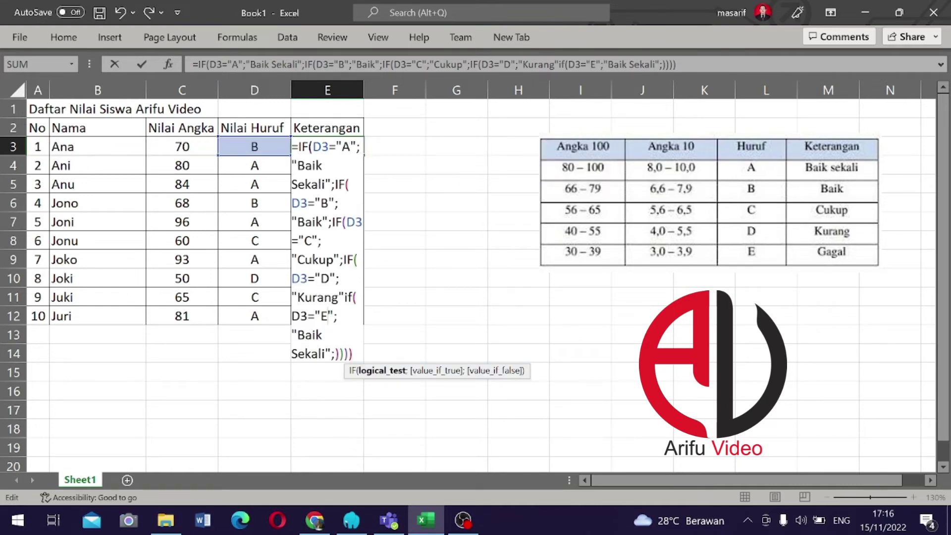
pyautogui.hotkey('shift', 'Right')
pyautogui.hotkey('shift', 'Right')
pyautogui.hotkey('shift', 'Right')
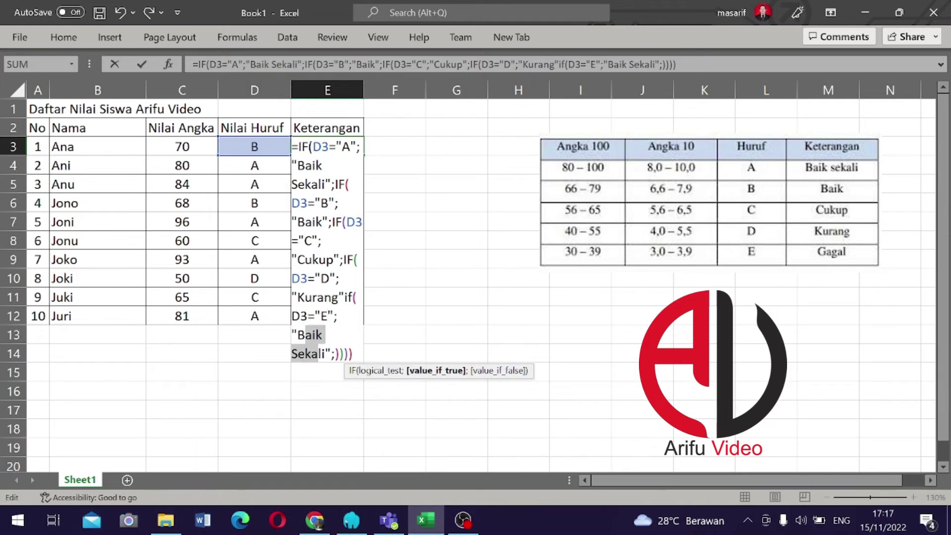
pyautogui.hotkey('shift', 'Right')
pyautogui.hotkey('shift', 'Right')
pyautogui.write('G')
pyautogui.write('ha')
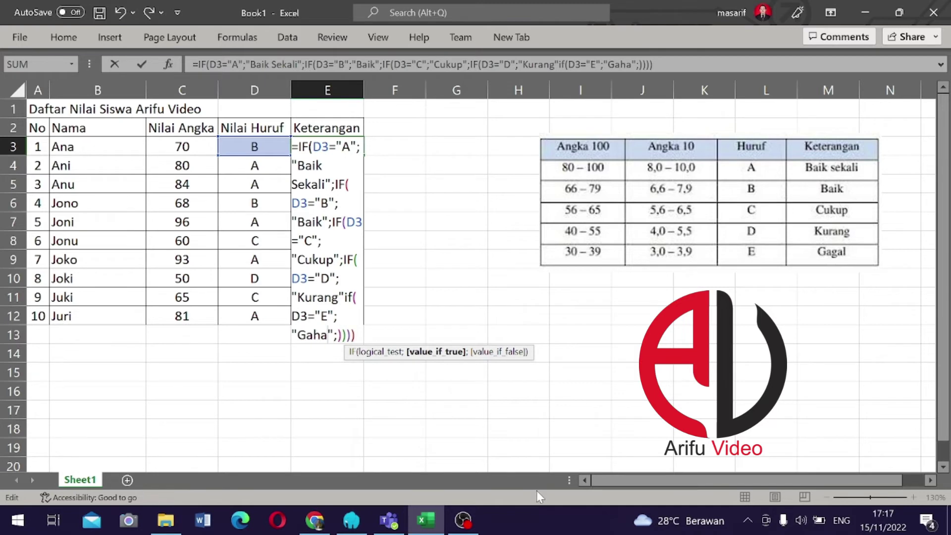
pyautogui.press('BackSpace')
pyautogui.press('BackSpace')
pyautogui.write('gal')
# - Insert the missing semicolon after the error warning and commit E3's formula
pyautogui.press('Return')
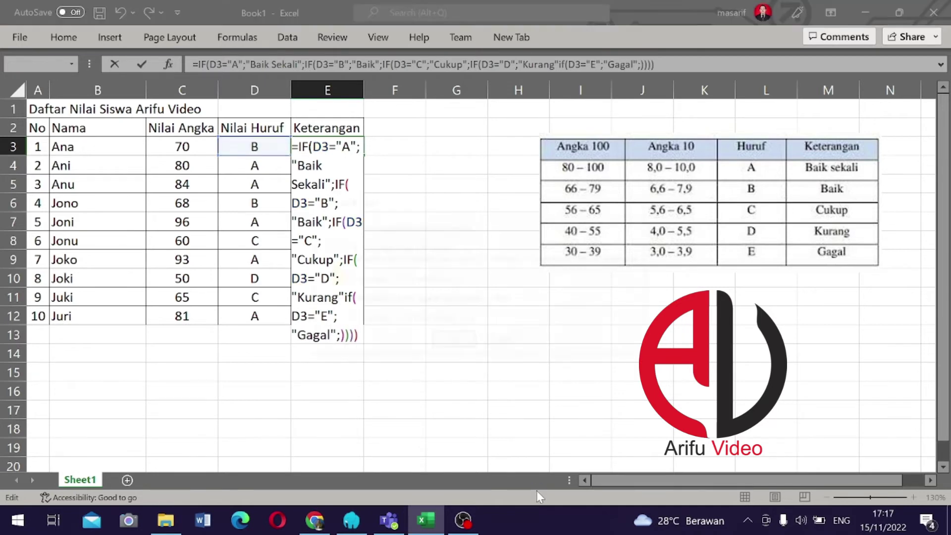
pyautogui.press('Return')
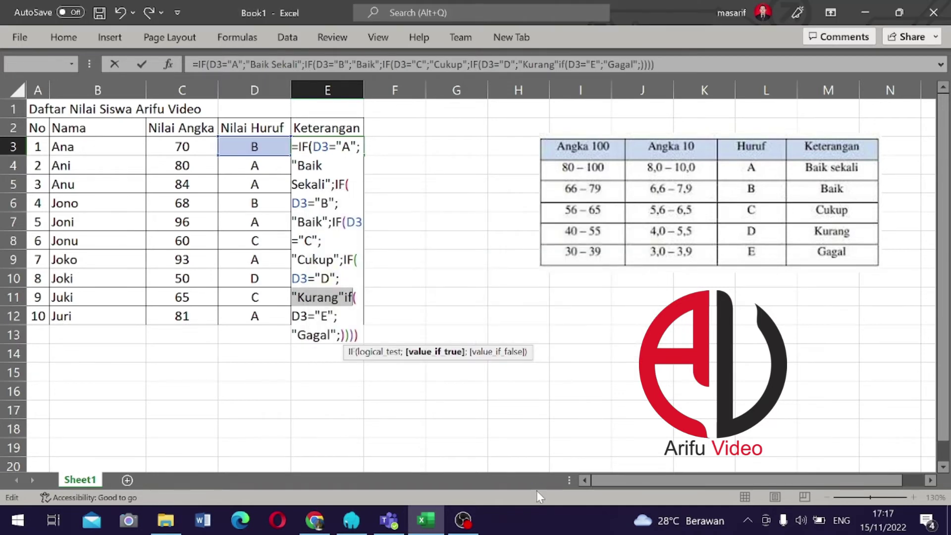
pyautogui.press('Return')
pyautogui.press('Return')
pyautogui.press('Left')
pyautogui.write(';')
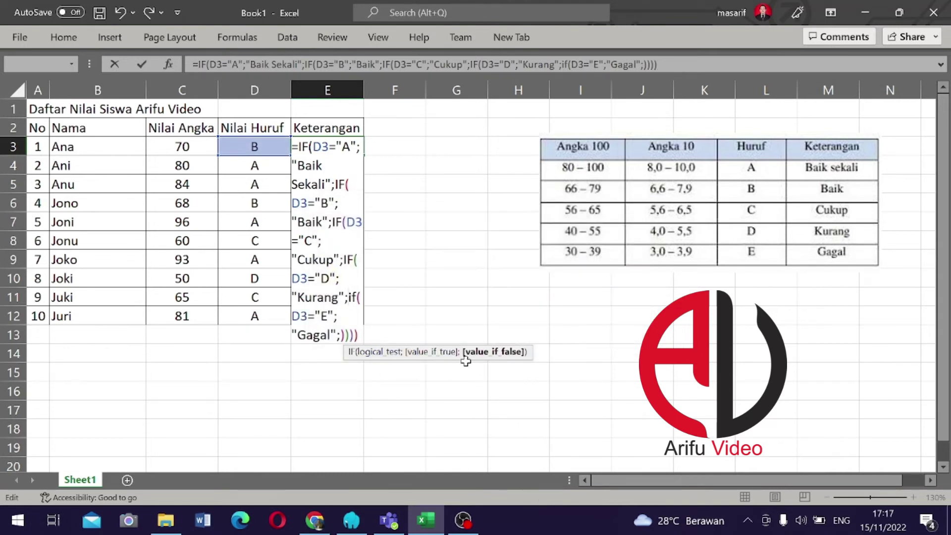
pyautogui.press('Return')
pyautogui.press('Return')
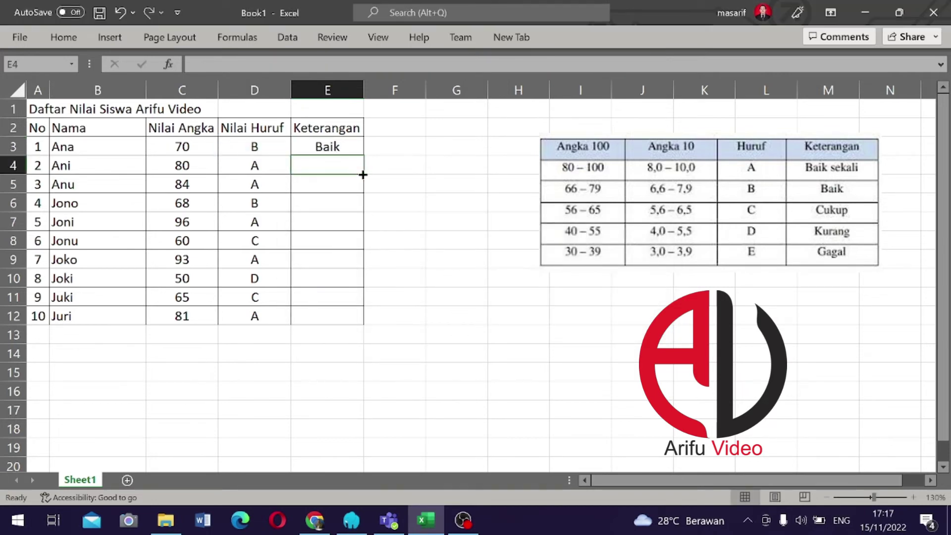
# - Fill E3's remark formula down through E12 for all ten students
pyautogui.click(353, 150)
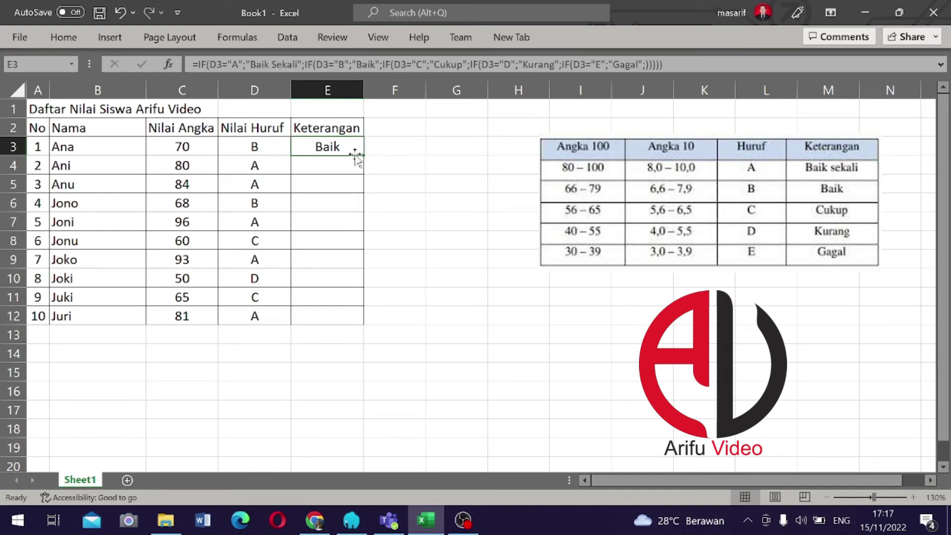
pyautogui.moveTo(354, 155); pyautogui.dragTo(359, 323)
pyautogui.moveTo(445, 260); pyautogui.dragTo(444, 269)
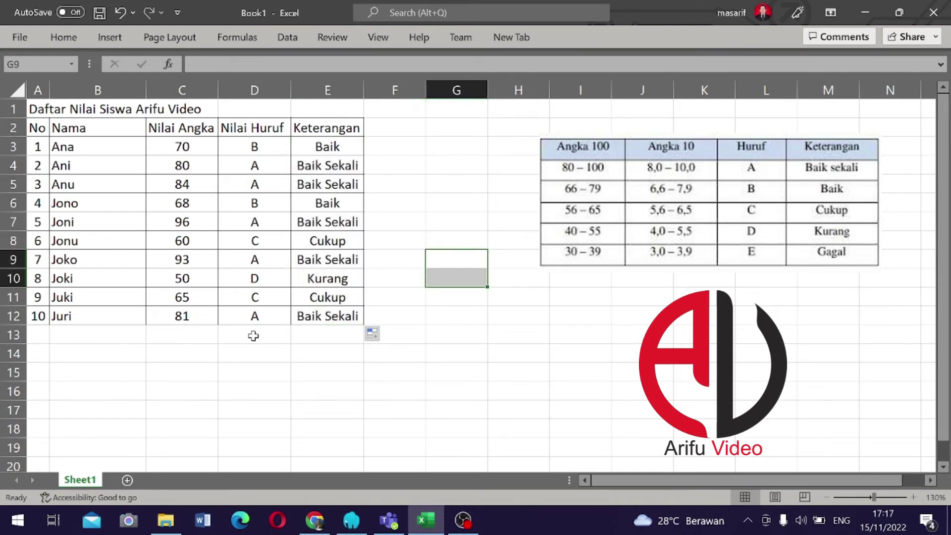
pyautogui.click(201, 317)
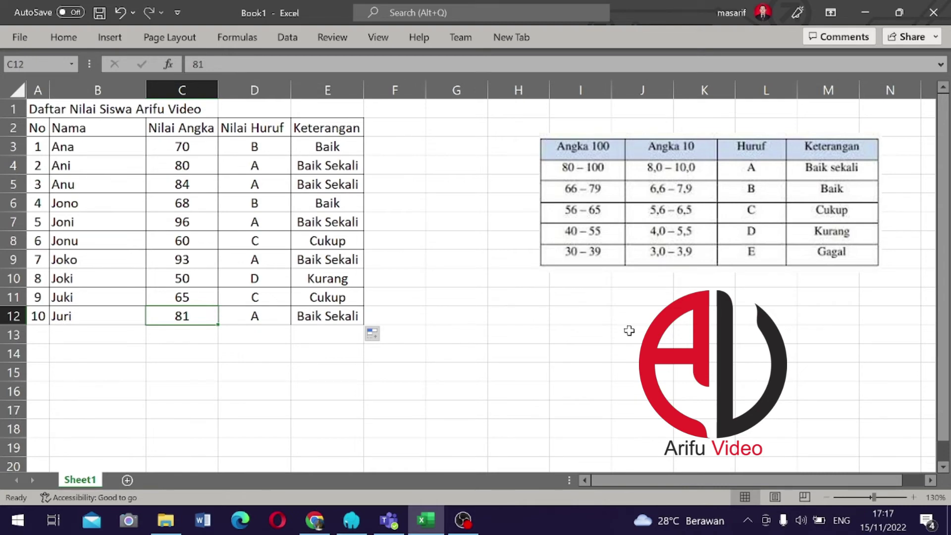
pyautogui.write('14')
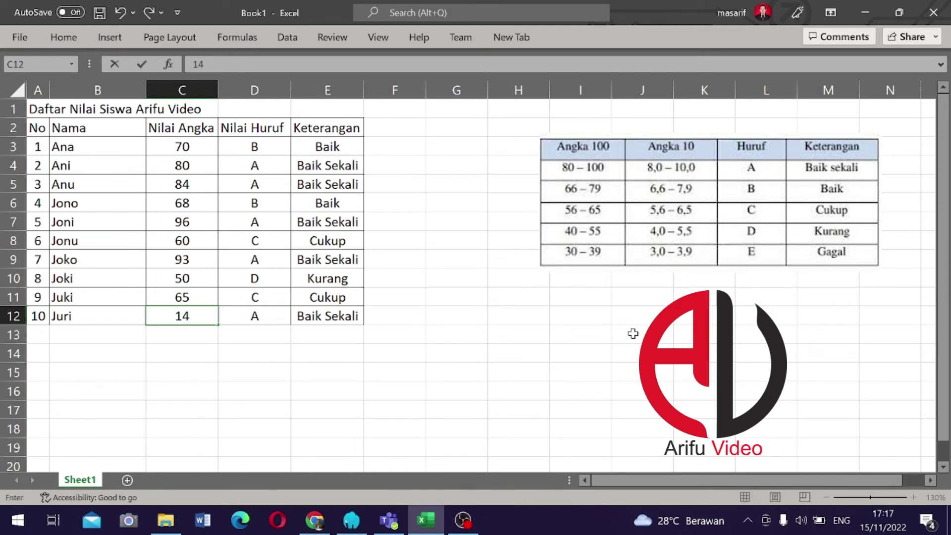
pyautogui.press('Return')
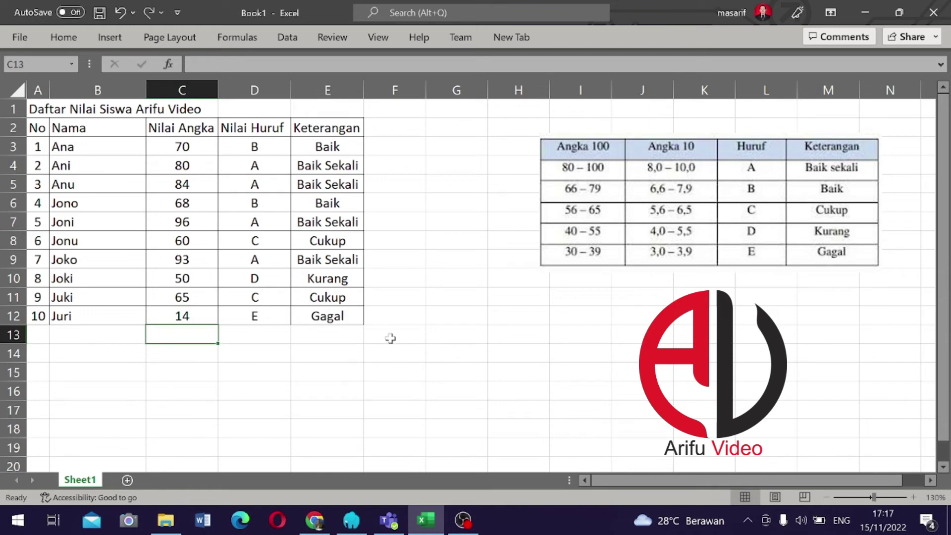
pyautogui.click(390, 342)
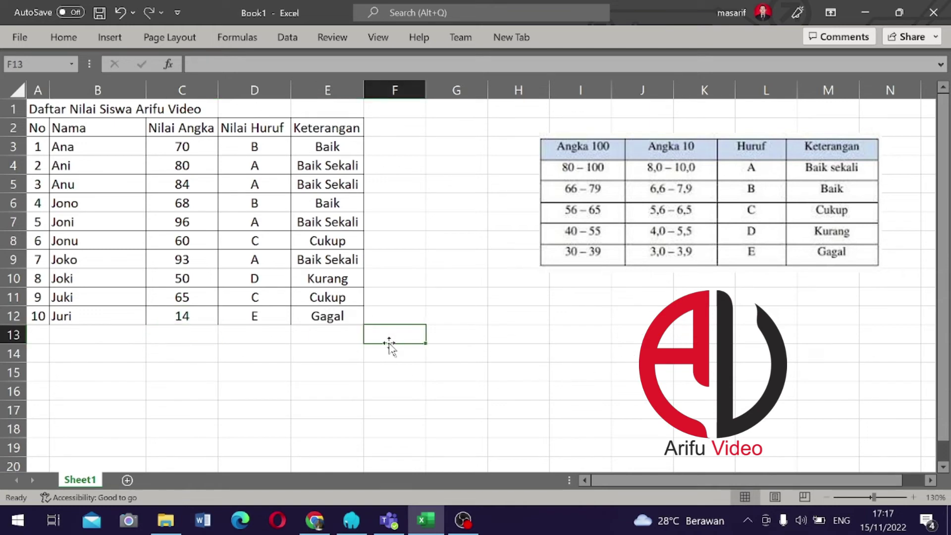
pyautogui.click(486, 424)
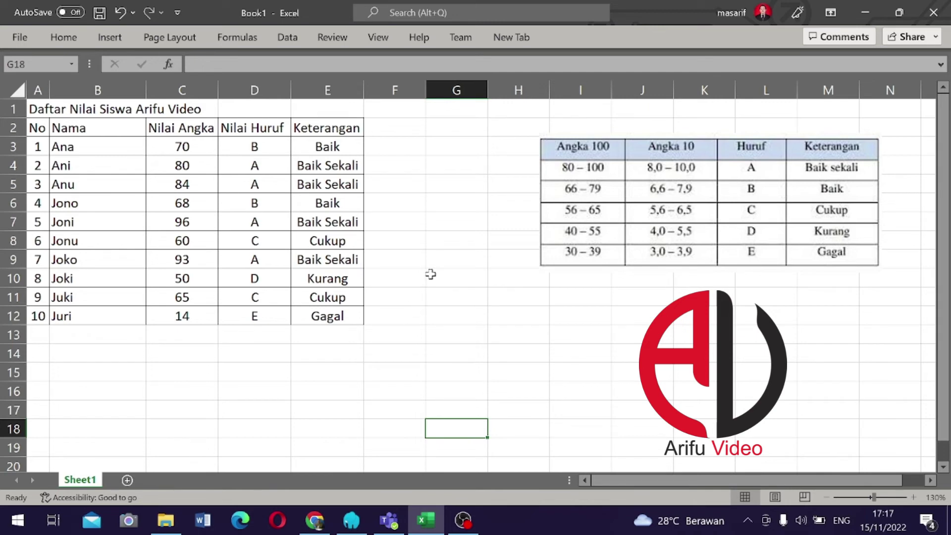
pyautogui.click(396, 128)
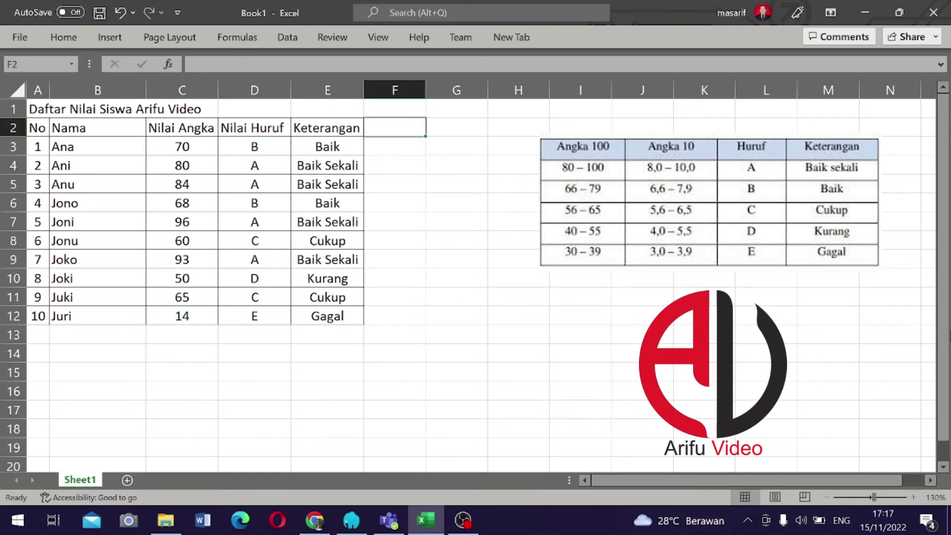
# - Head column F 'Keterangan Kelulusan' and widen the column to fit the heading
pyautogui.write('Keterangan')
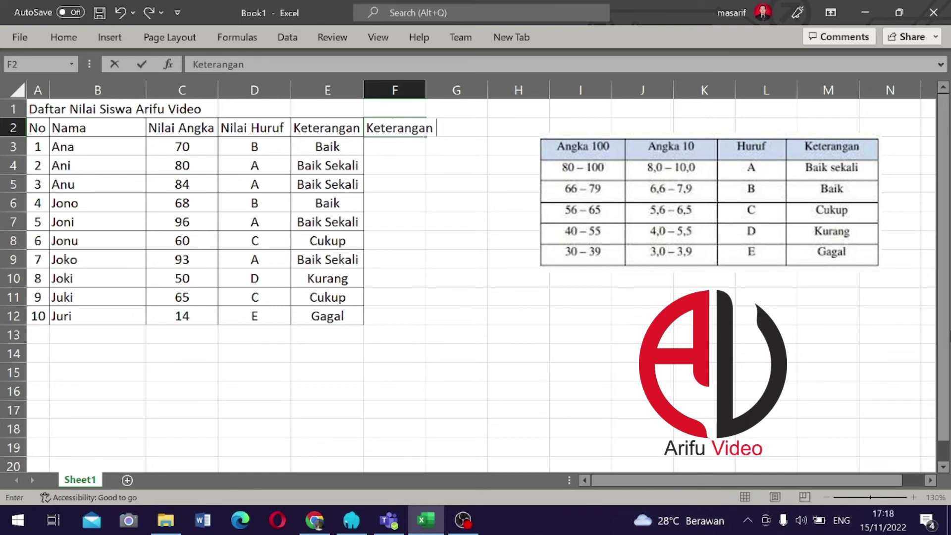
pyautogui.write(' Kelulusan')
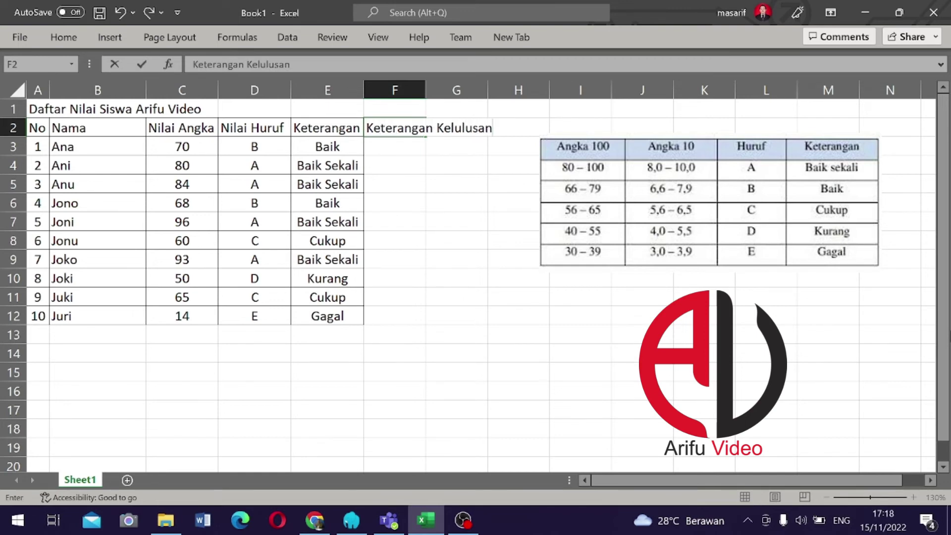
pyautogui.click(577, 352)
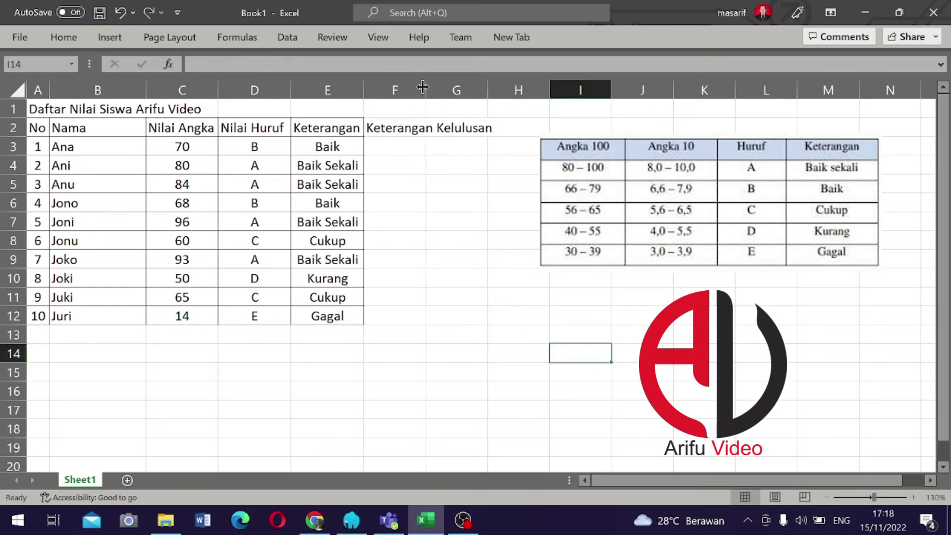
pyautogui.moveTo(423, 89); pyautogui.dragTo(494, 105)
# - Apply All Borders to F2:F12 so the new column matches the table
pyautogui.moveTo(407, 127); pyautogui.dragTo(436, 318)
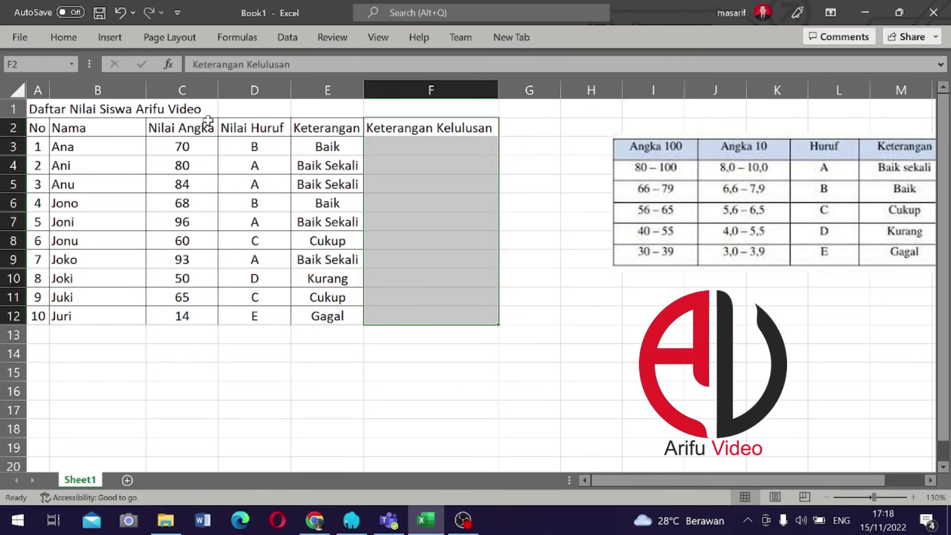
pyautogui.click(58, 41)
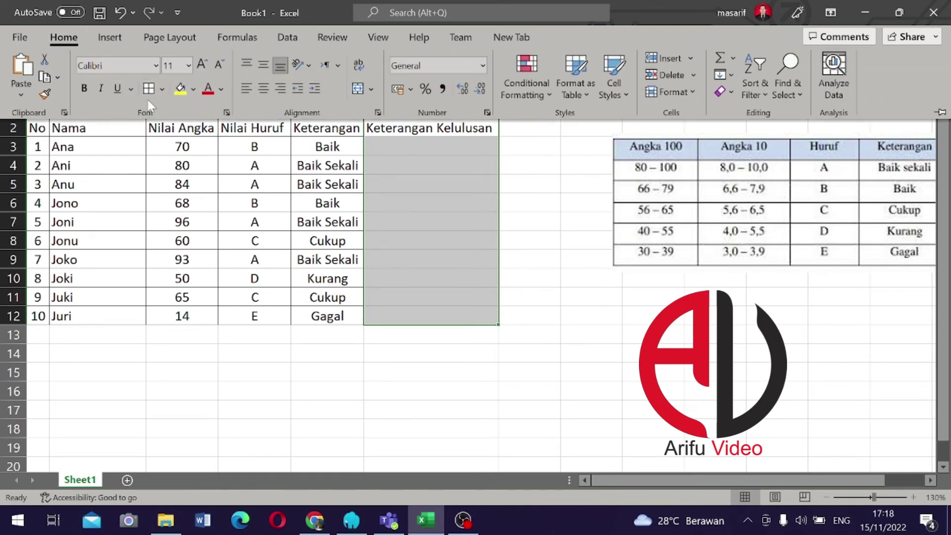
pyautogui.click(491, 220)
# - In F3, enter =IF(C3<75;"Ulangi Lagi";"Lulus") to test Ana's score
pyautogui.click(429, 153)
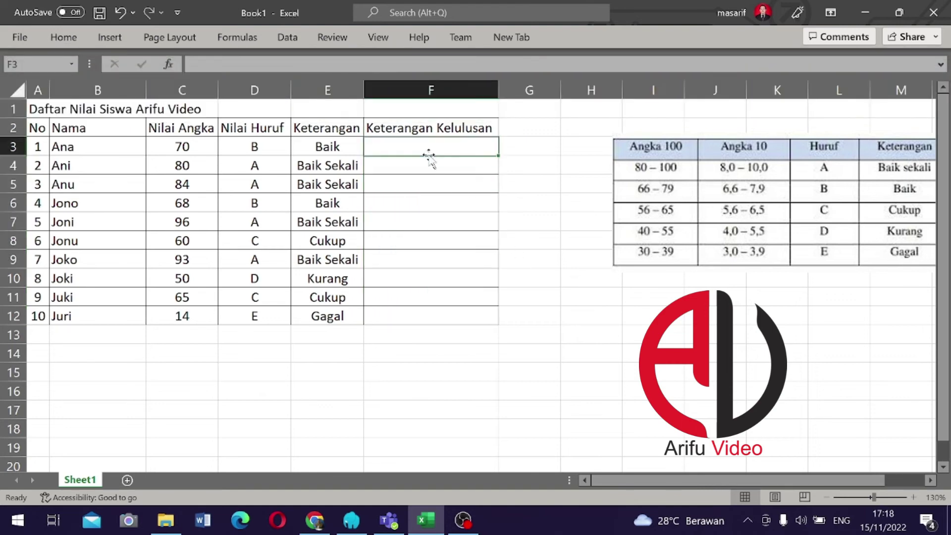
pyautogui.write('=')
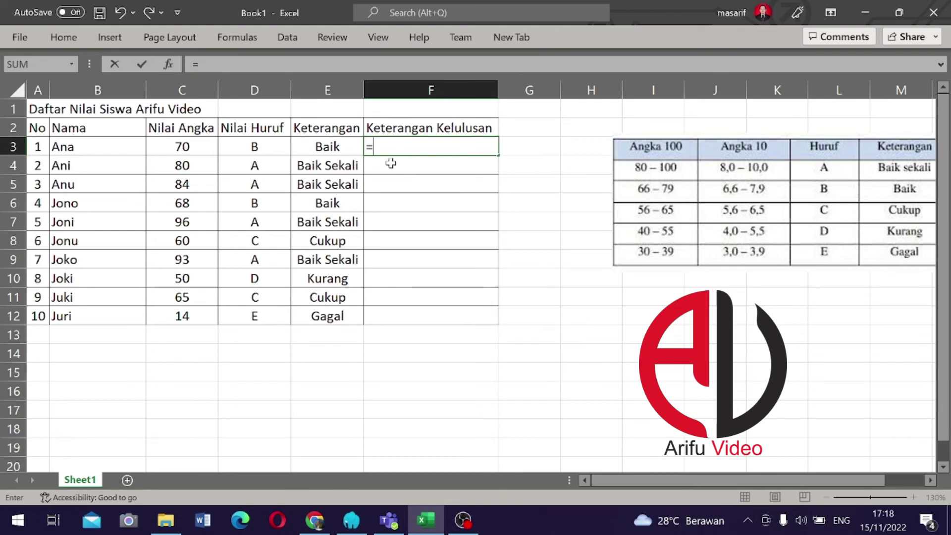
pyautogui.write('if')
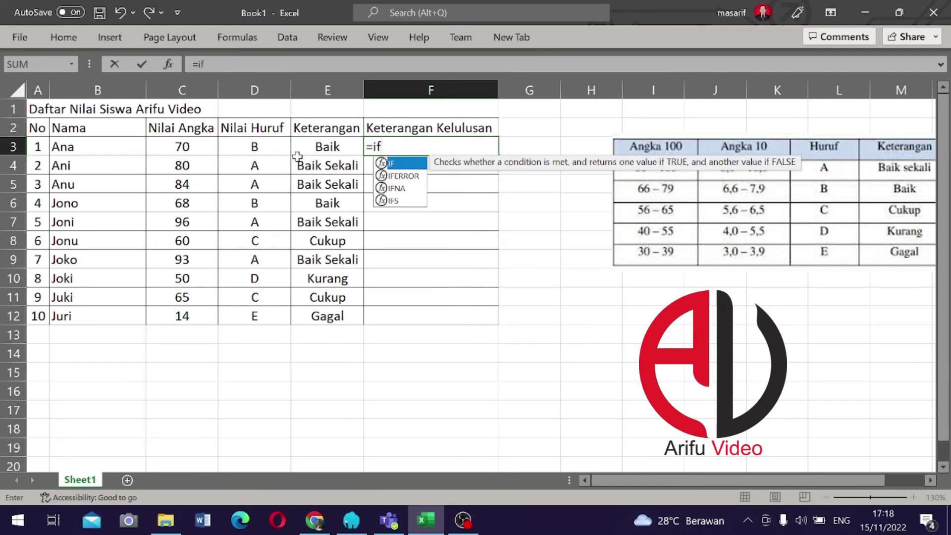
pyautogui.write('(')
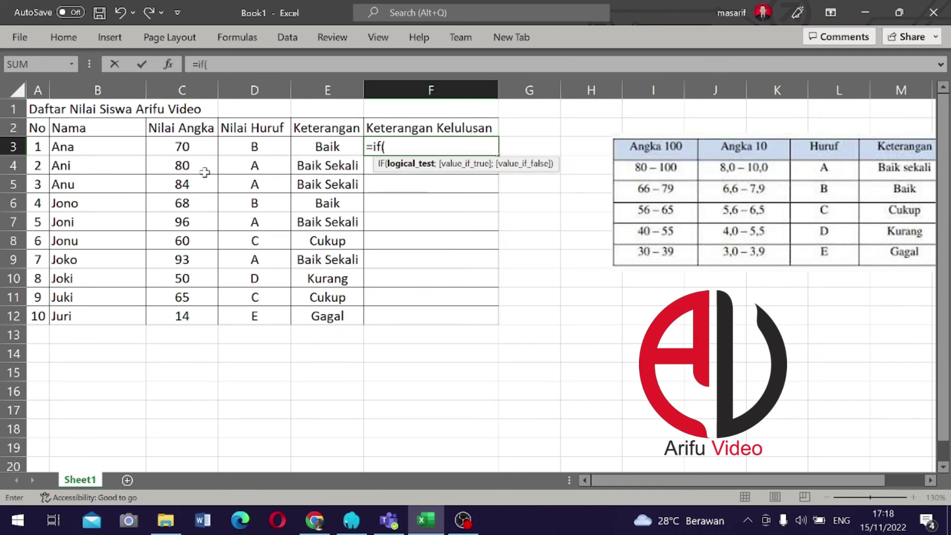
pyautogui.click(196, 145)
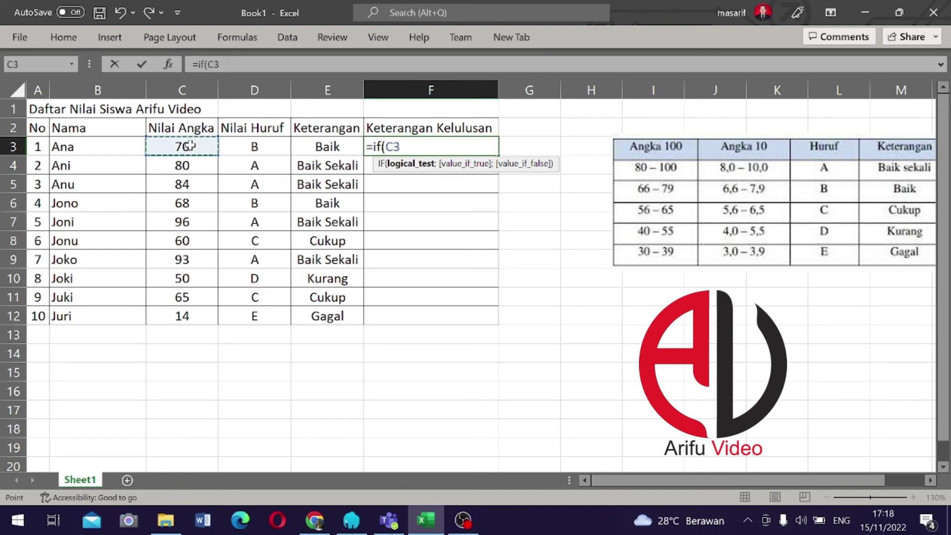
pyautogui.write('<')
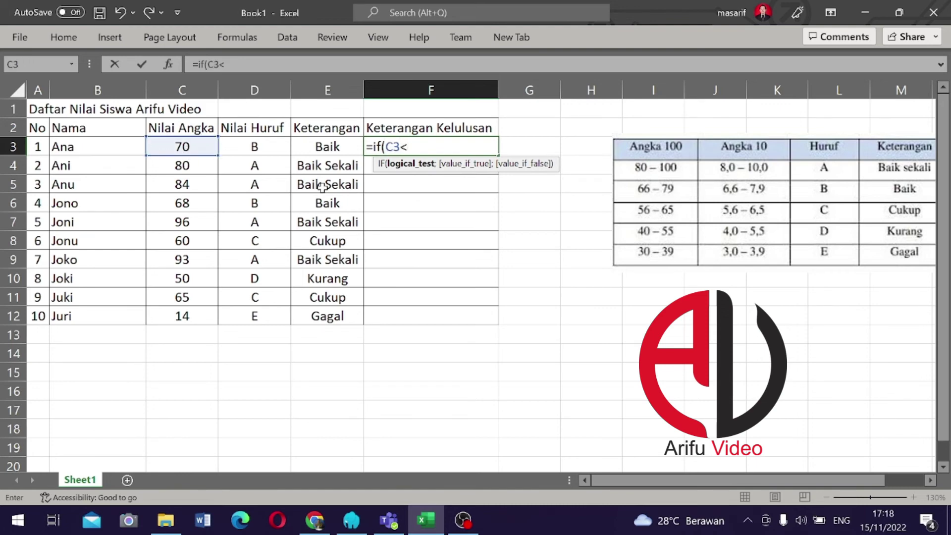
pyautogui.write('75')
pyautogui.write(';"U')
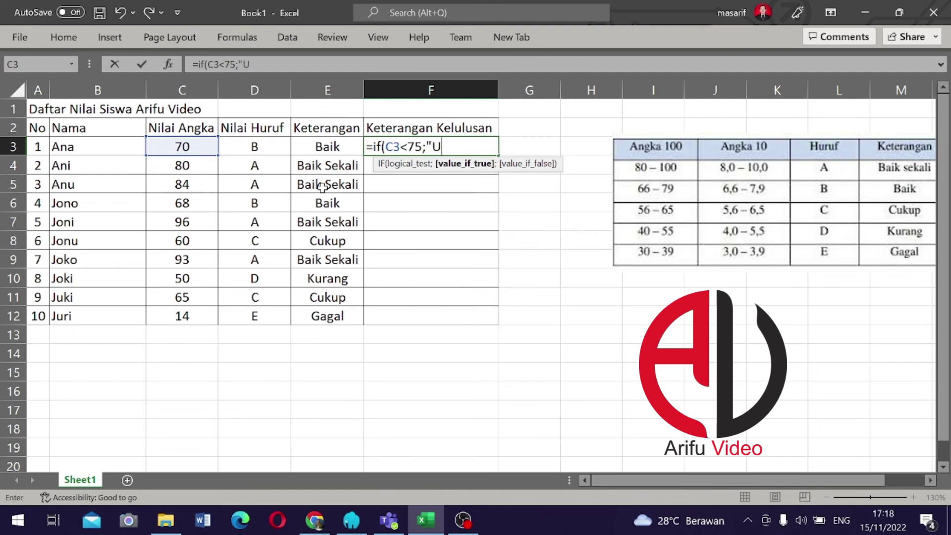
pyautogui.write('langi La')
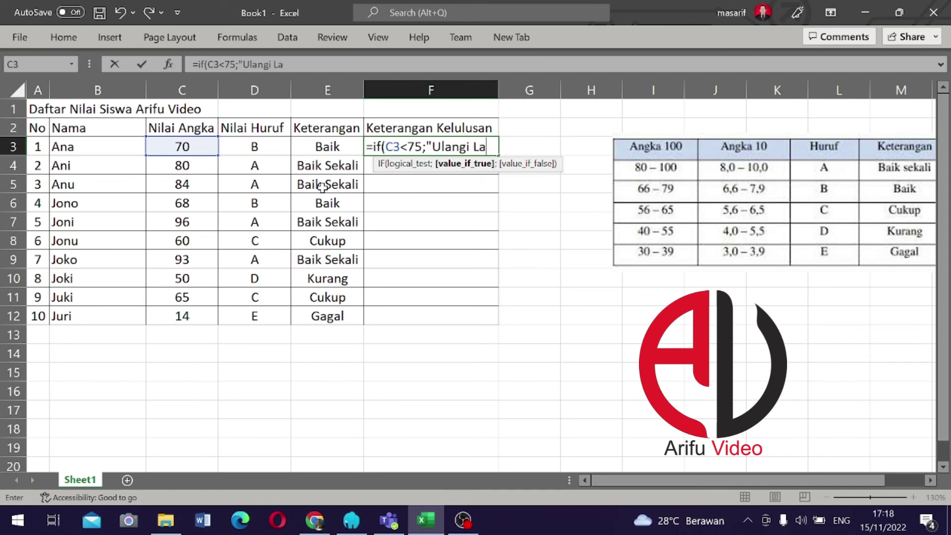
pyautogui.write('gi')
pyautogui.write(';')
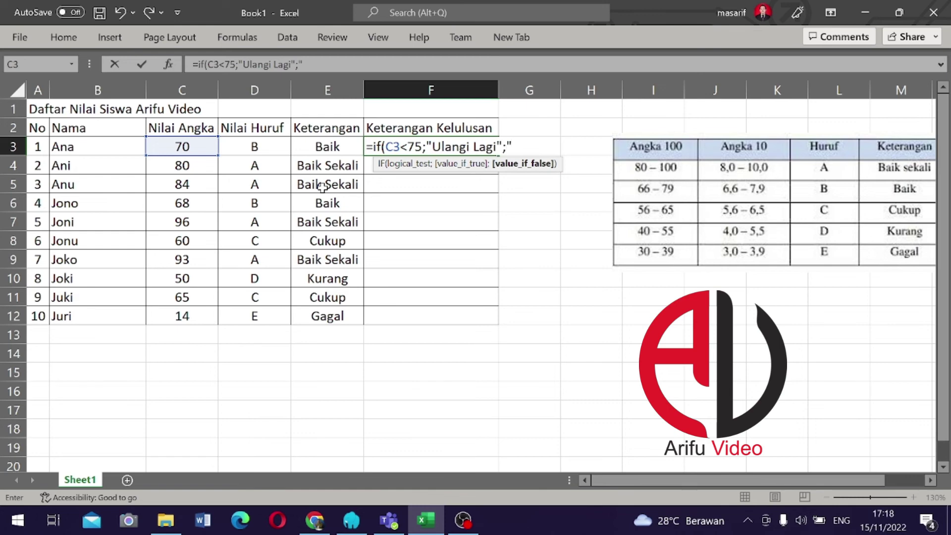
pyautogui.write('us')
pyautogui.write(')')
# - Commit the F3 formula and fill it down to F12 for all ten students
pyautogui.press('Return')
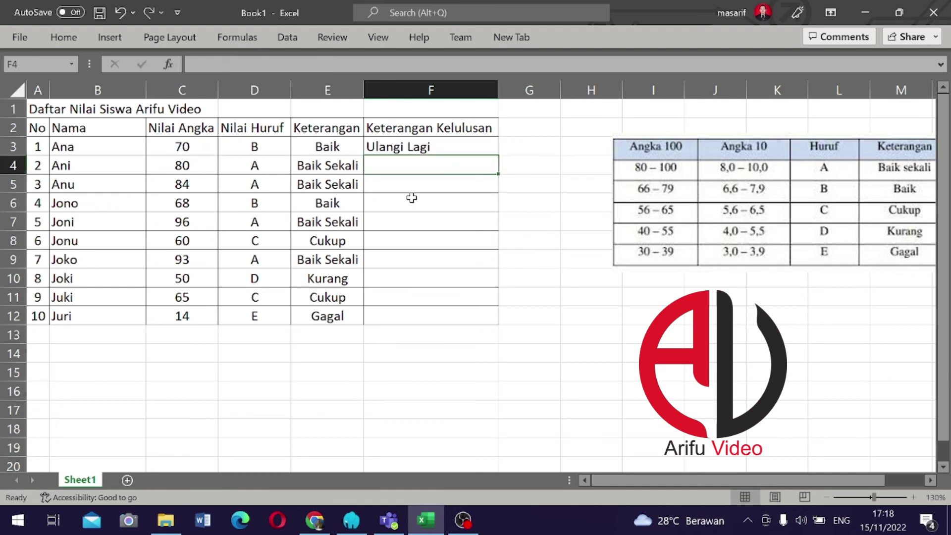
pyautogui.click(435, 144)
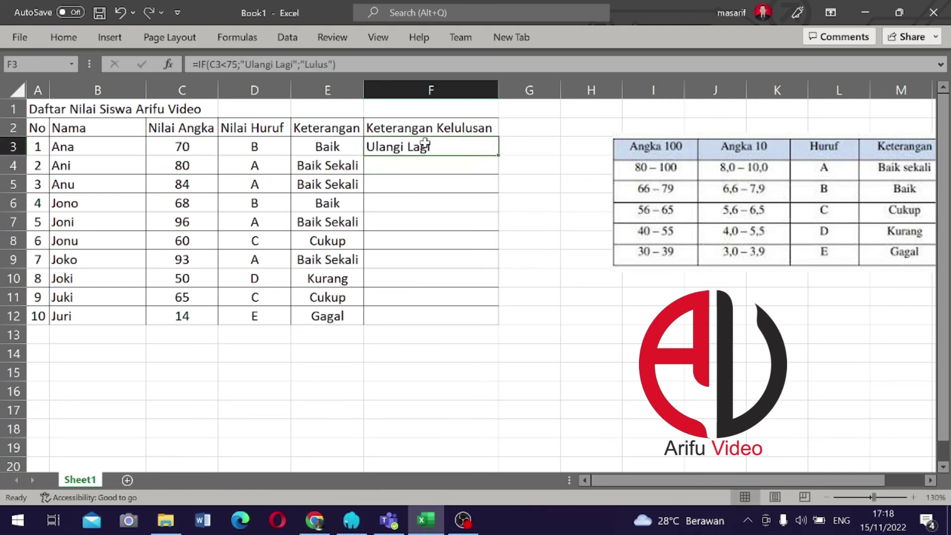
pyautogui.doubleClick(498, 158)
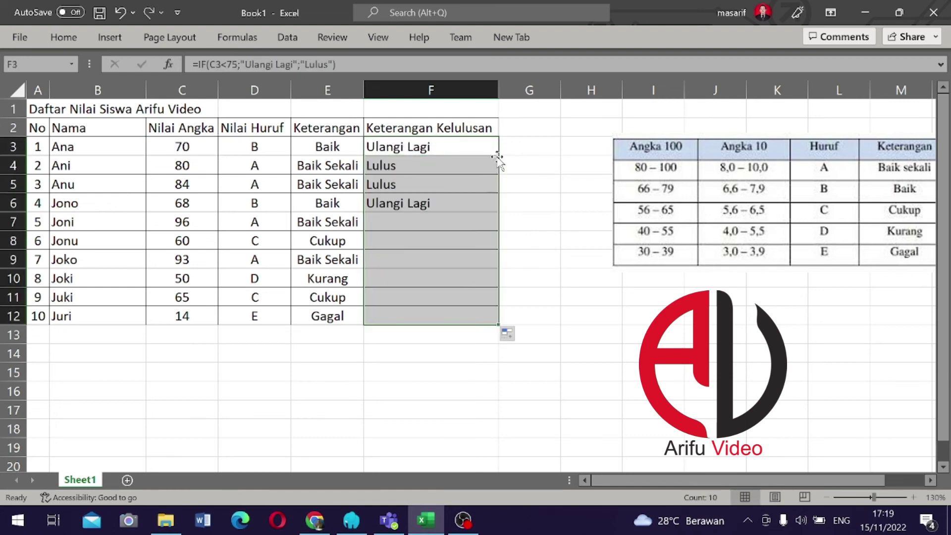
pyautogui.click(475, 409)
# - Review the formulas in E3, D5 and the Keterangan Kelulusan column, leaving F3 unchanged
pyautogui.click(347, 155)
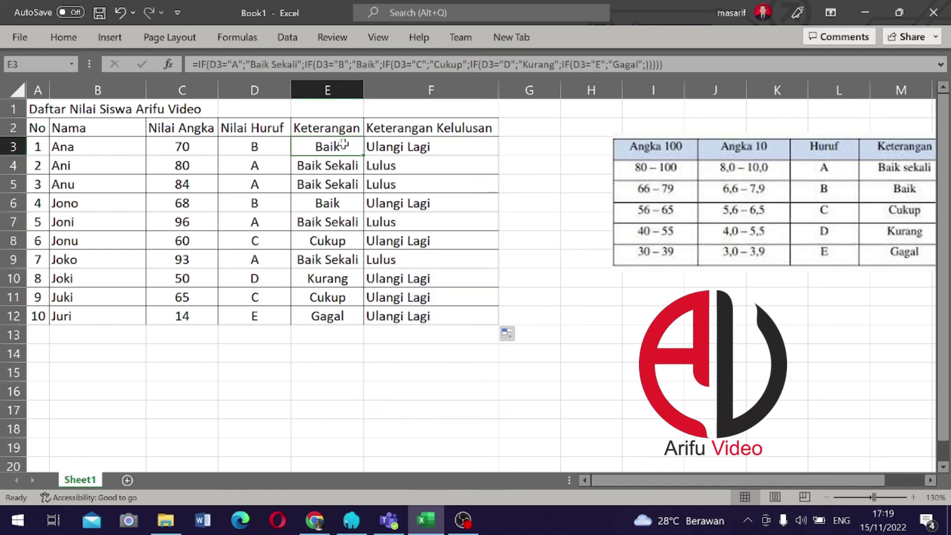
pyautogui.click(265, 183)
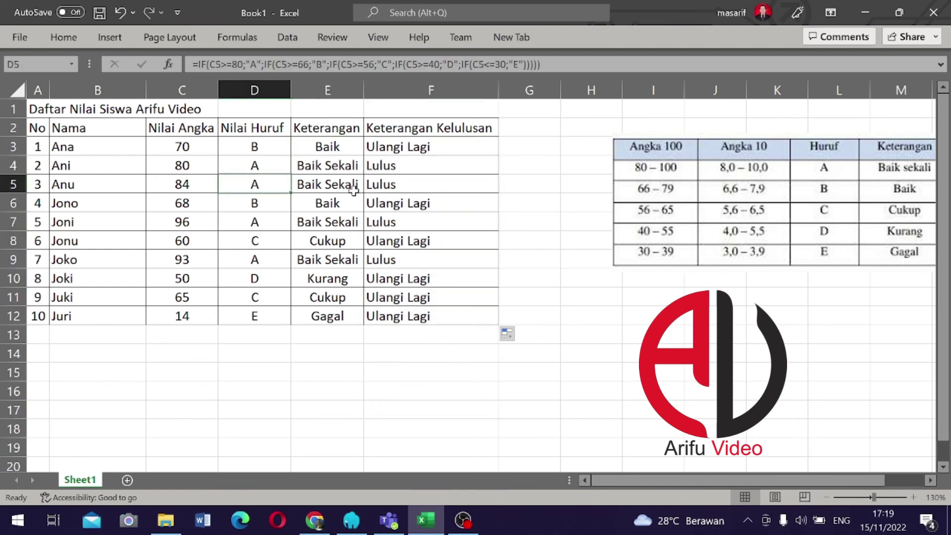
pyautogui.click(403, 188)
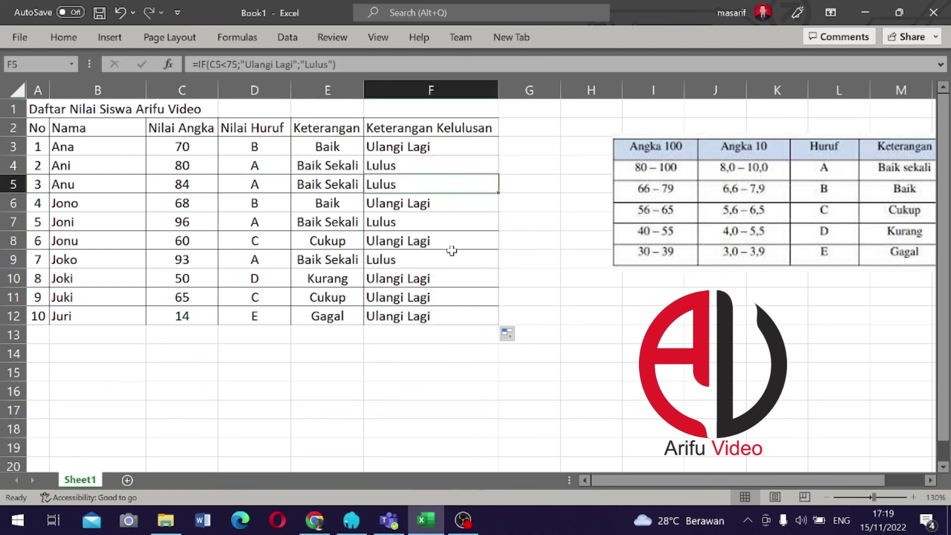
pyautogui.click(423, 147)
pyautogui.doubleClick(423, 147)
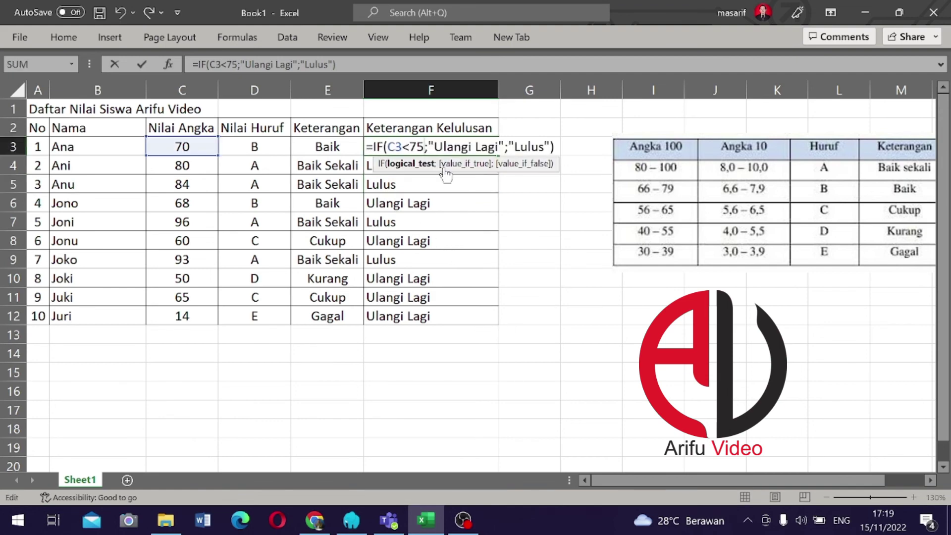
pyautogui.press('Return')
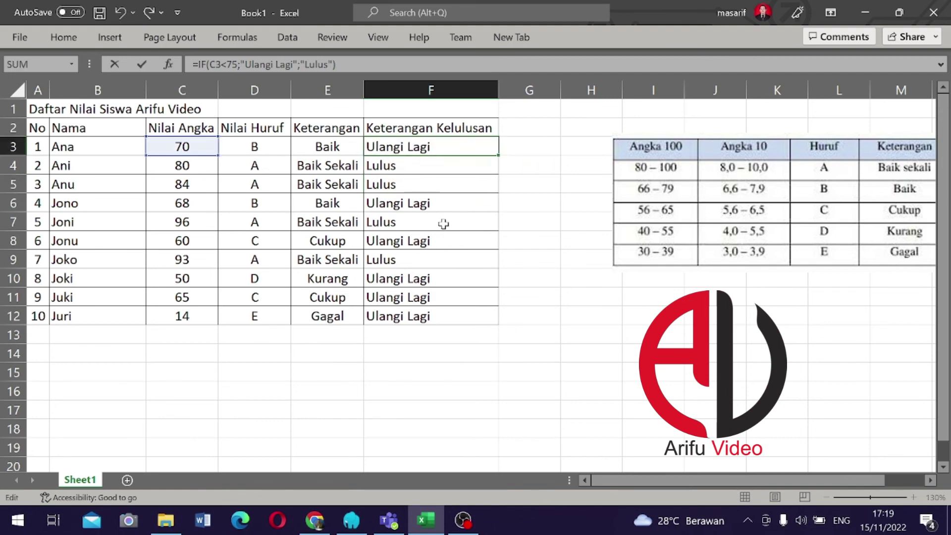
pyautogui.click(451, 386)
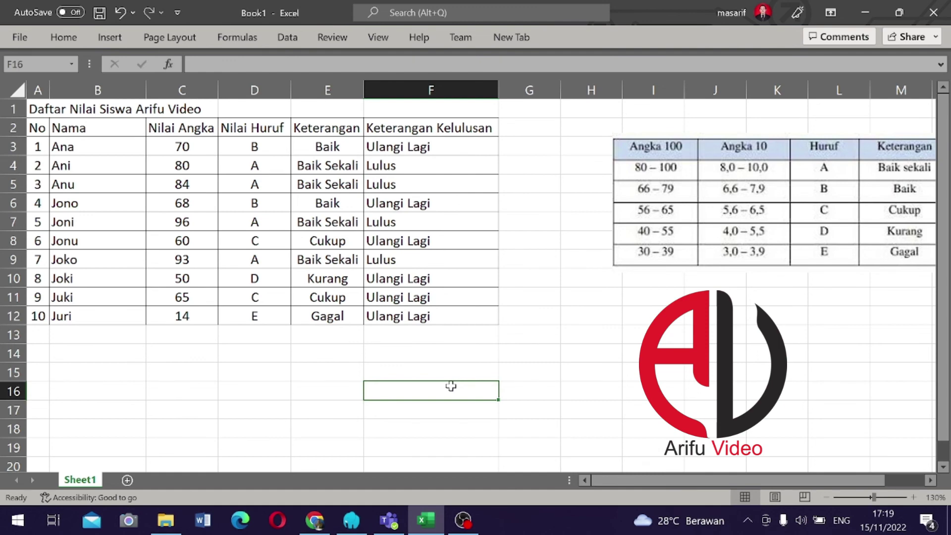